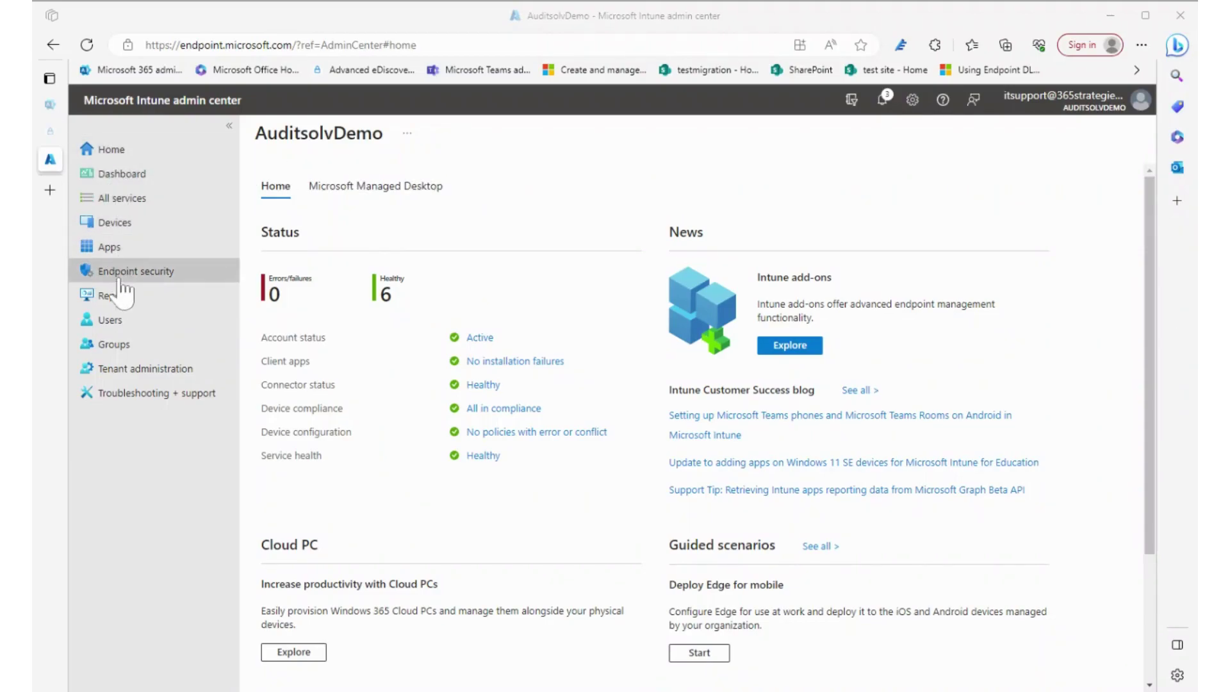
{"action": "left_click", "coordinate": [121, 397]}
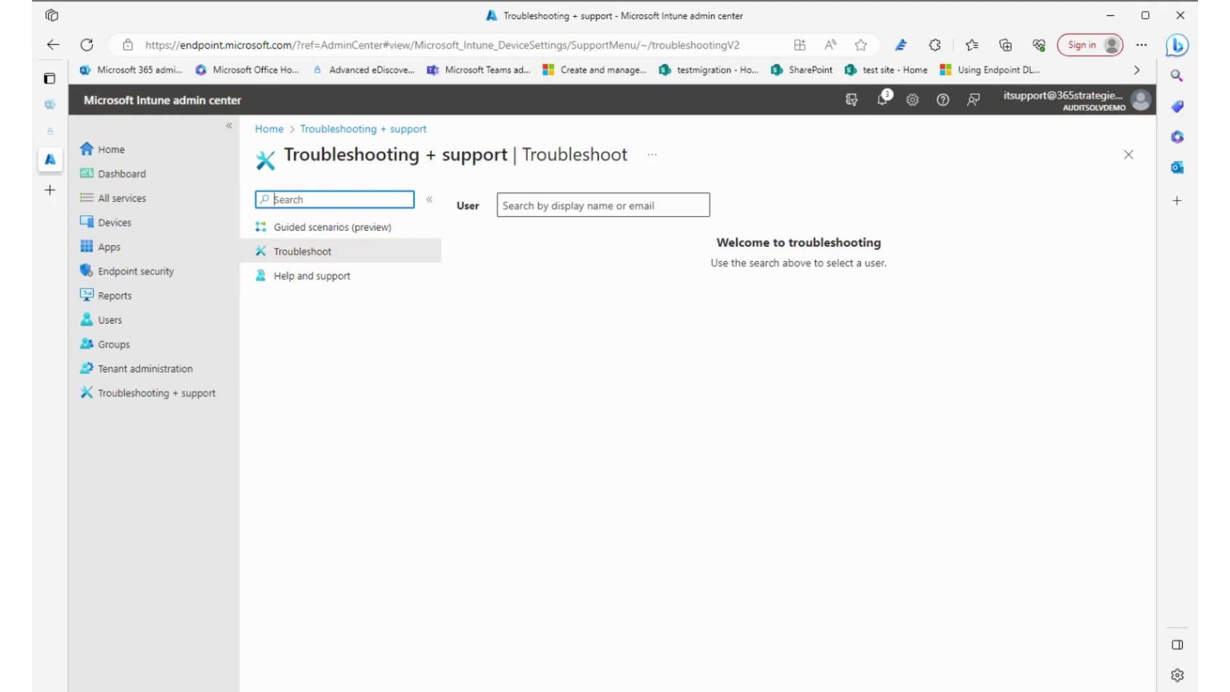
{"action": "left_click", "coordinate": [576, 205]}
{"action": "type", "text": "test"}
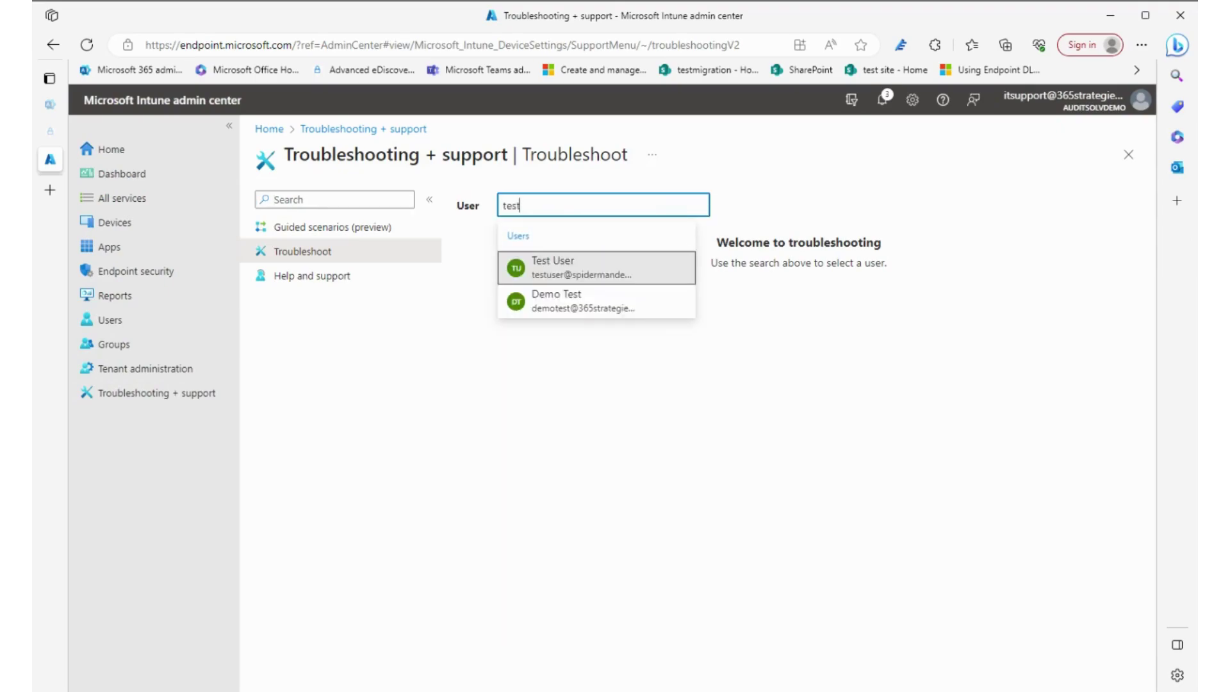
{"action": "left_click", "coordinate": [564, 268]}
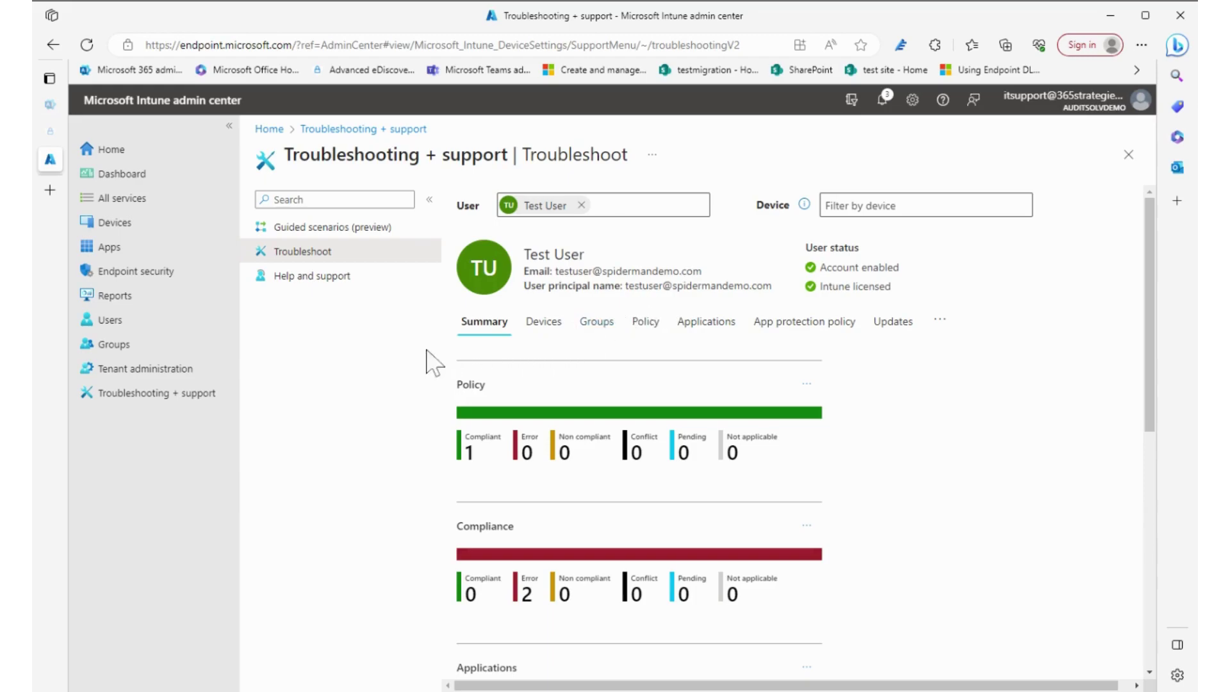
{"action": "scroll", "coordinate": [541, 429], "scroll_direction": "down", "scroll_amount": 8}
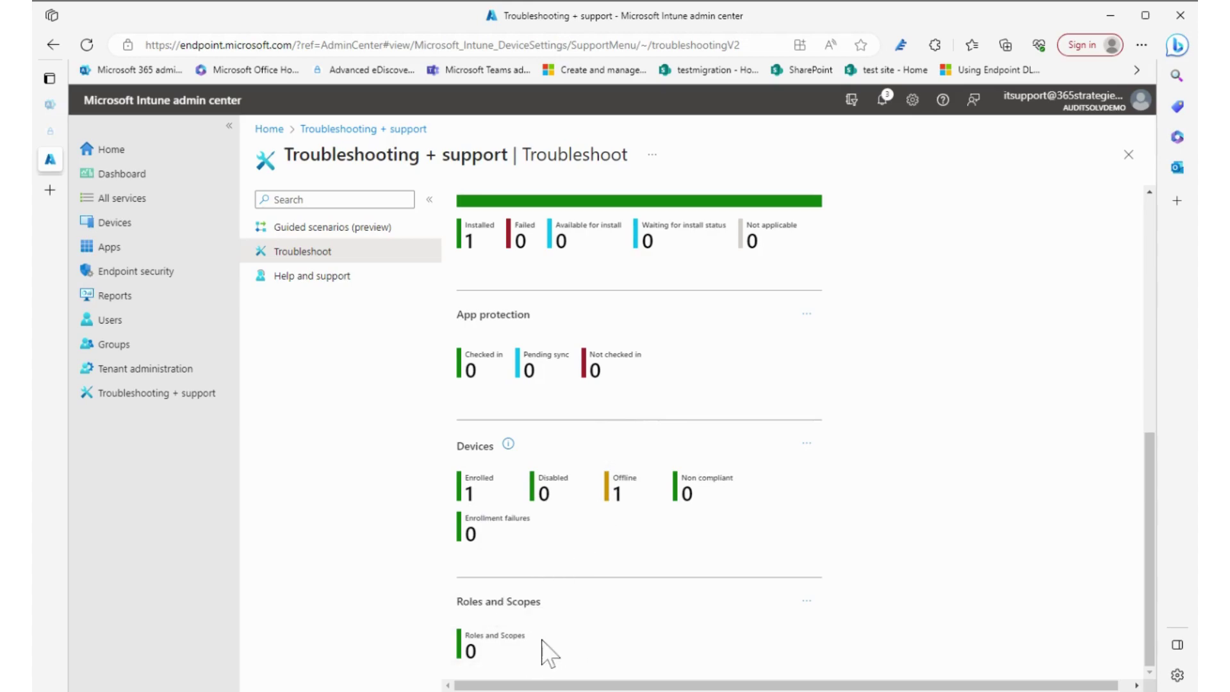
{"action": "scroll", "coordinate": [500, 660], "scroll_direction": "up", "scroll_amount": 2}
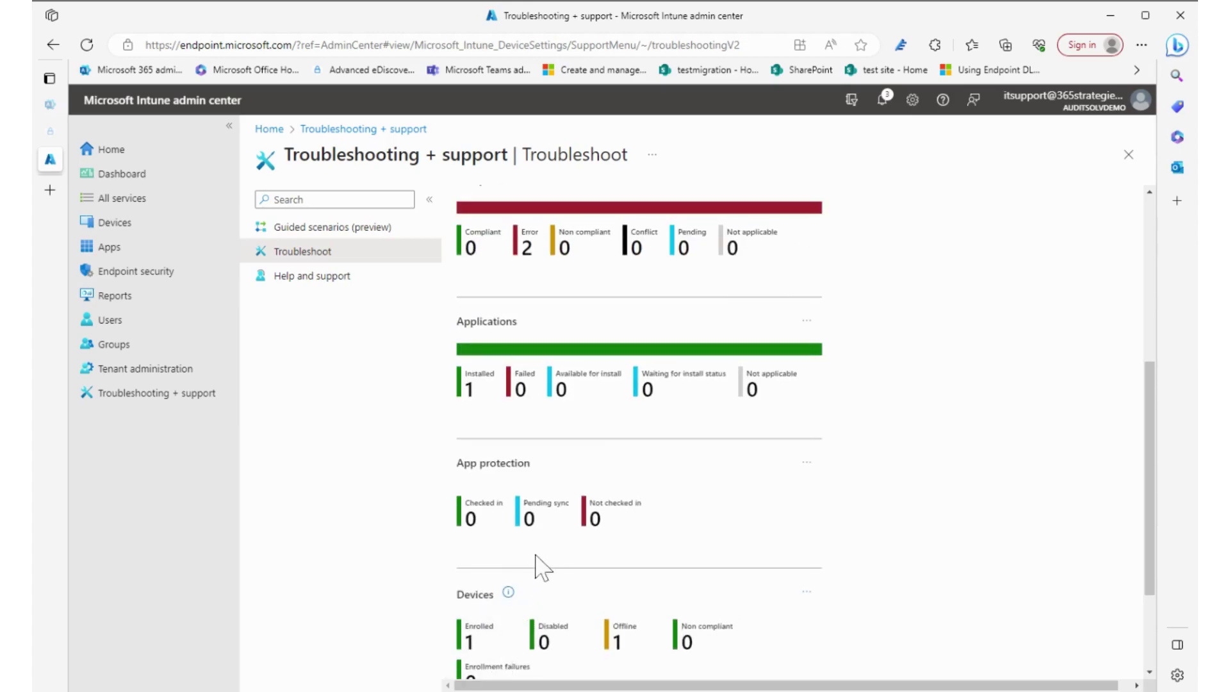
{"action": "scroll", "coordinate": [625, 520], "scroll_direction": "up", "scroll_amount": 2}
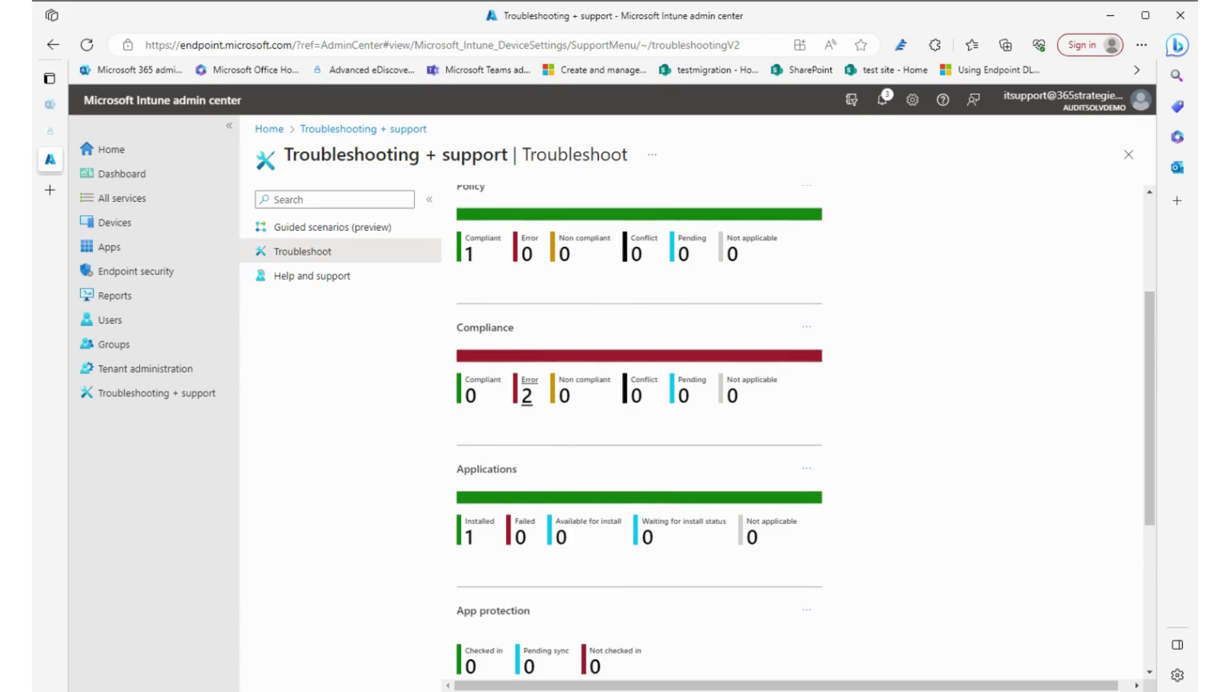
{"action": "scroll", "coordinate": [531, 403], "scroll_direction": "up", "scroll_amount": 2}
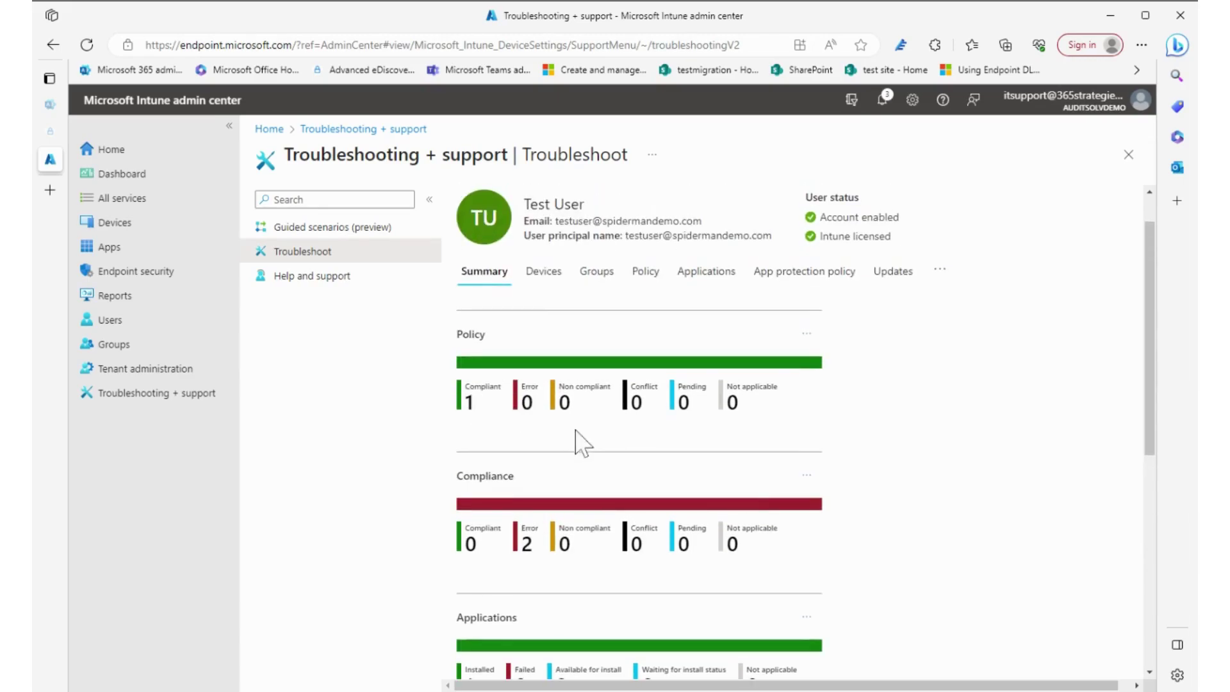
{"action": "scroll", "coordinate": [580, 442], "scroll_direction": "down", "scroll_amount": 2}
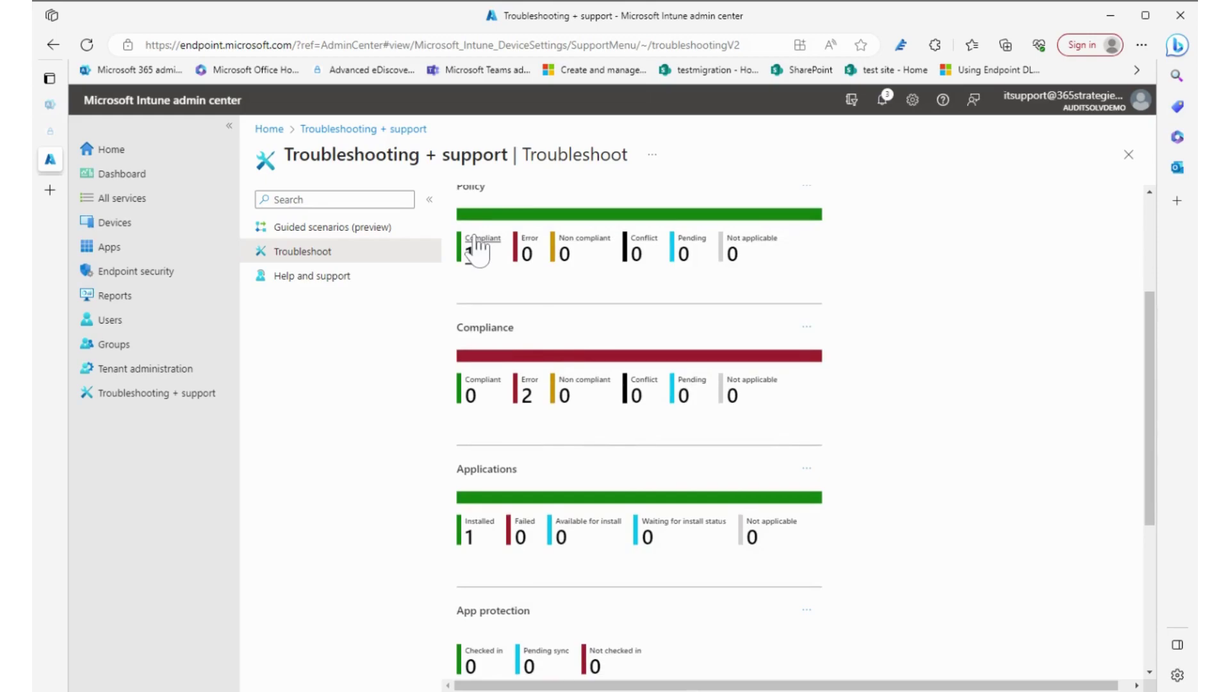
{"action": "left_click", "coordinate": [532, 397]}
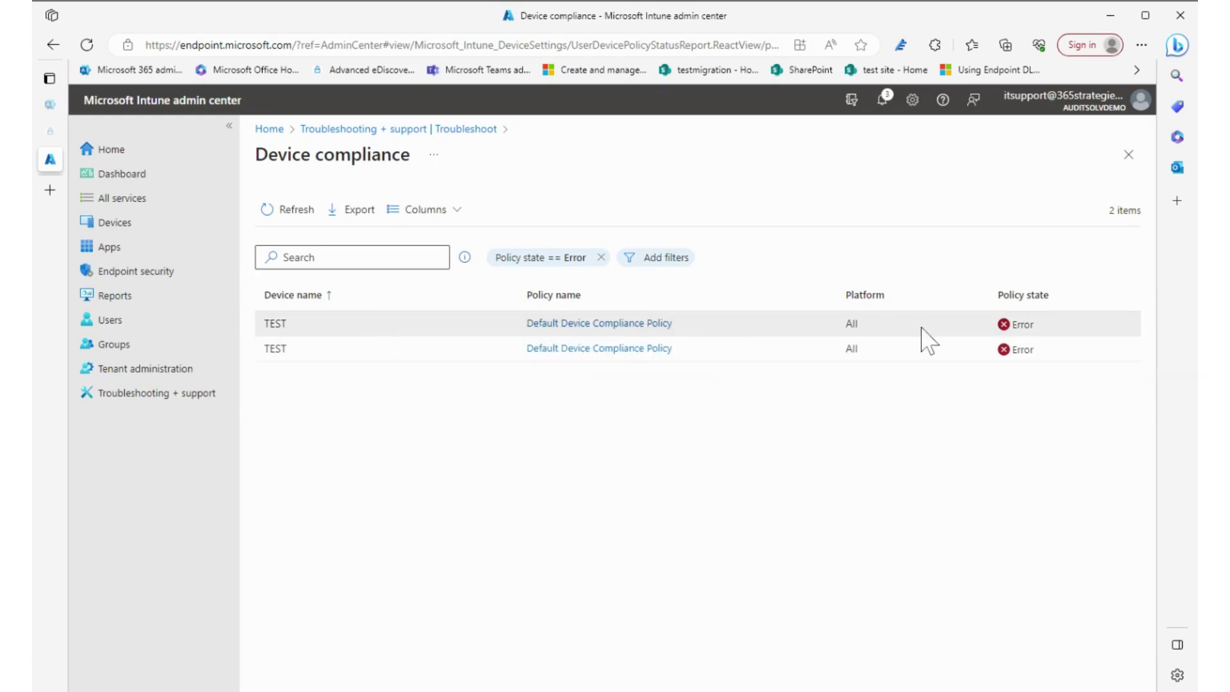
{"action": "left_click", "coordinate": [583, 325]}
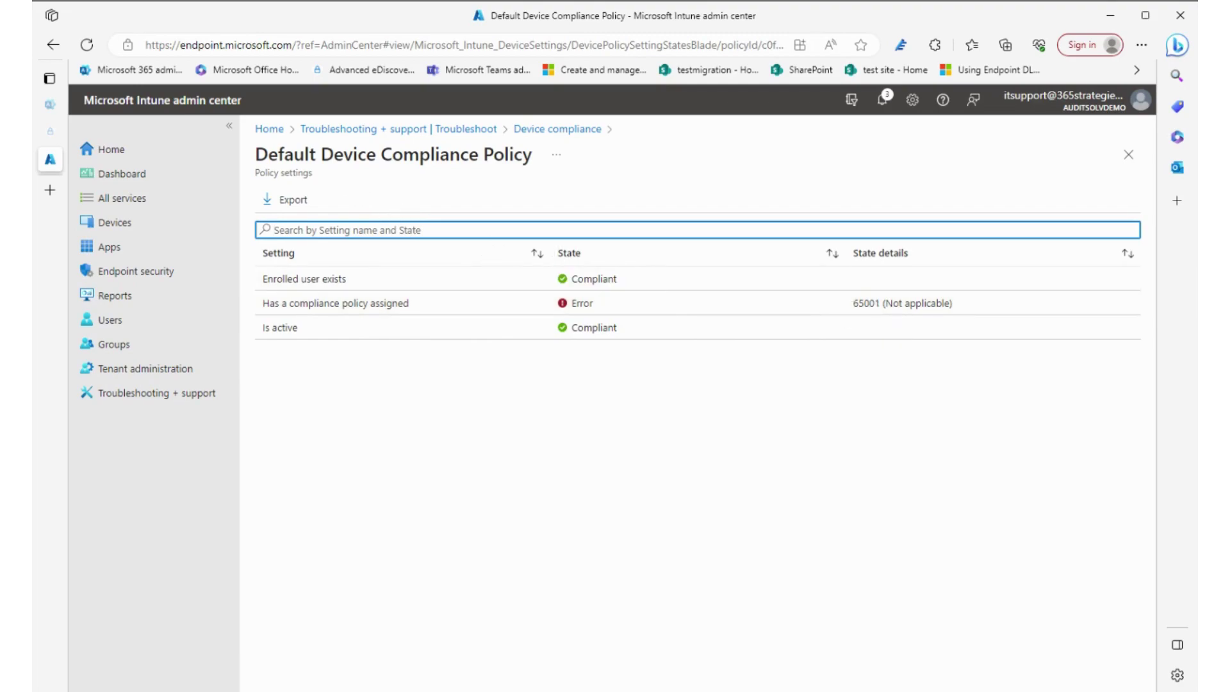
{"action": "left_click", "coordinate": [442, 130]}
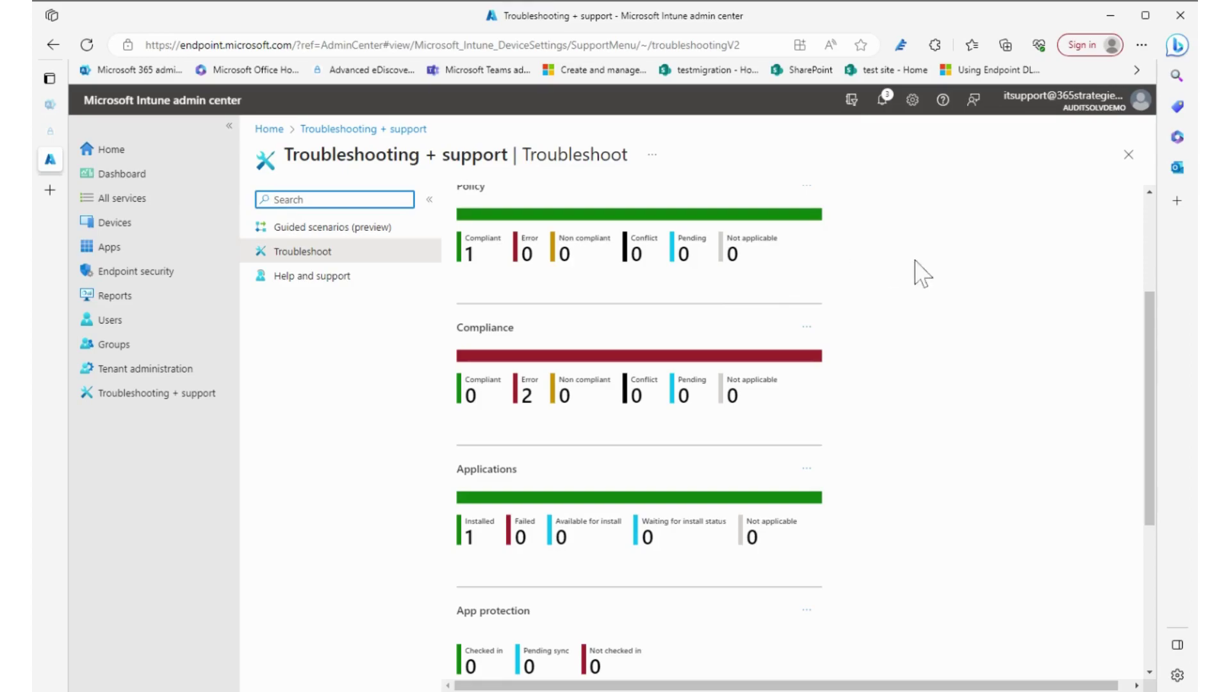
Review all columns of the test user's Devices table, then list their 6 direct groups
{"action": "scroll", "coordinate": [860, 301], "scroll_direction": "up", "scroll_amount": 3}
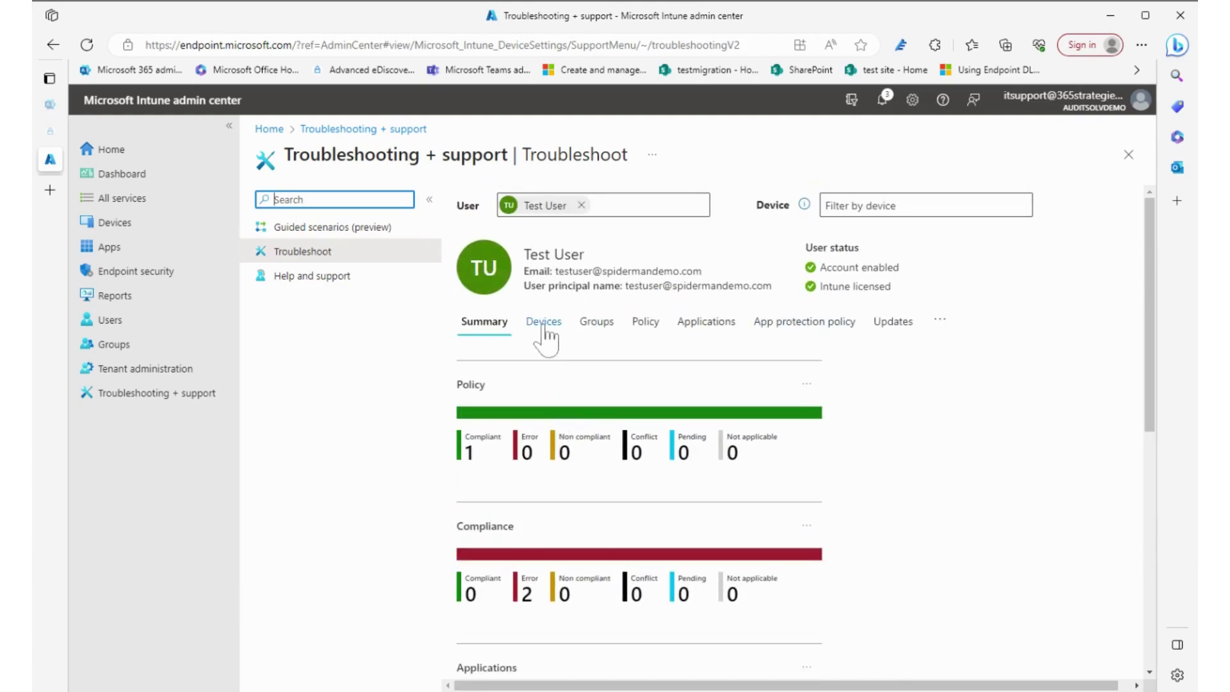
{"action": "left_click", "coordinate": [543, 323]}
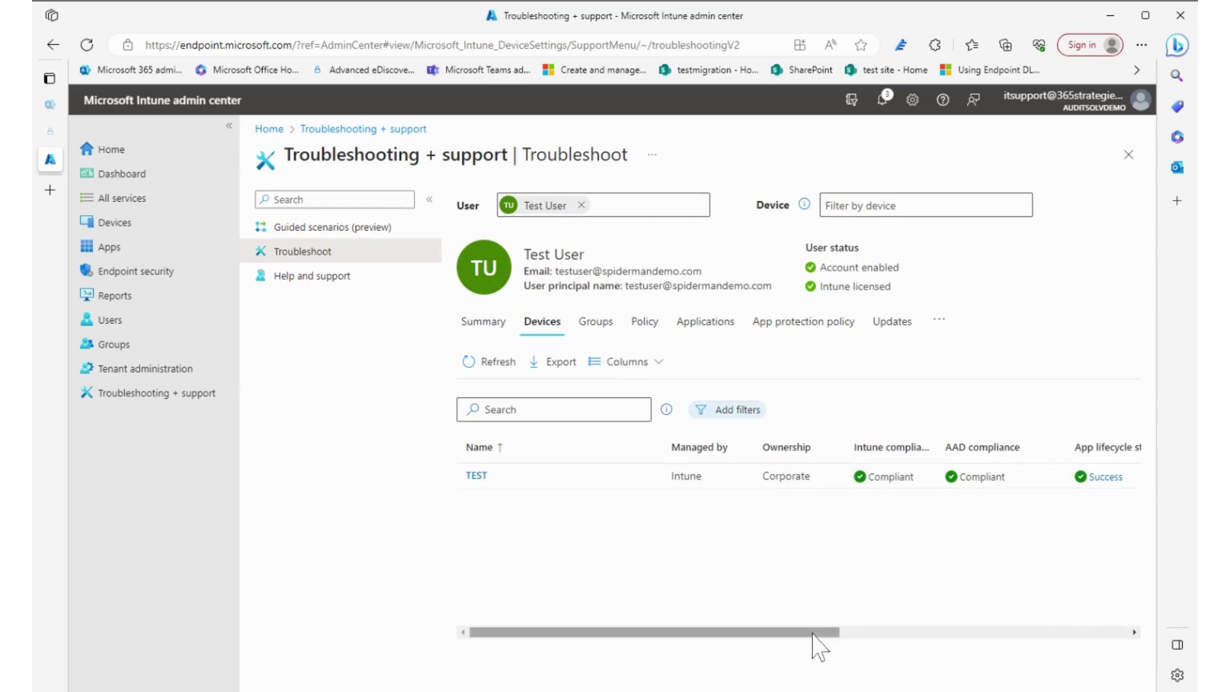
{"action": "left_click_drag", "start_coordinate": [814, 633], "coordinate": [1059, 634]}
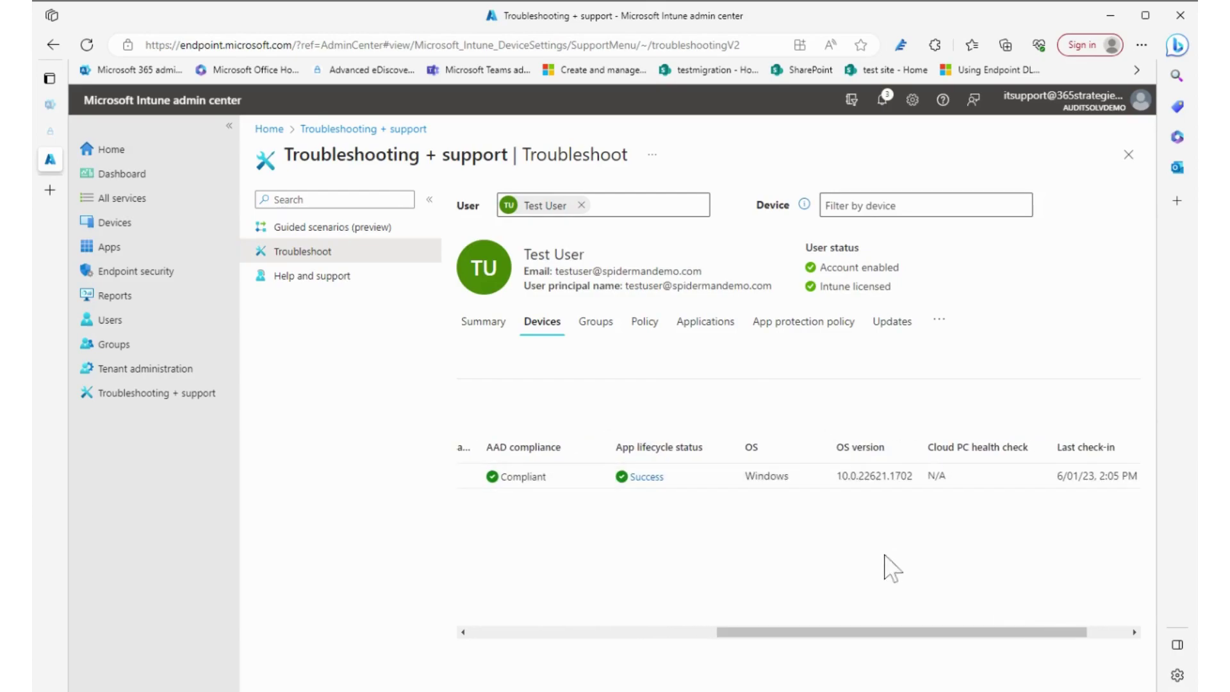
{"action": "left_click_drag", "start_coordinate": [897, 637], "coordinate": [938, 637]}
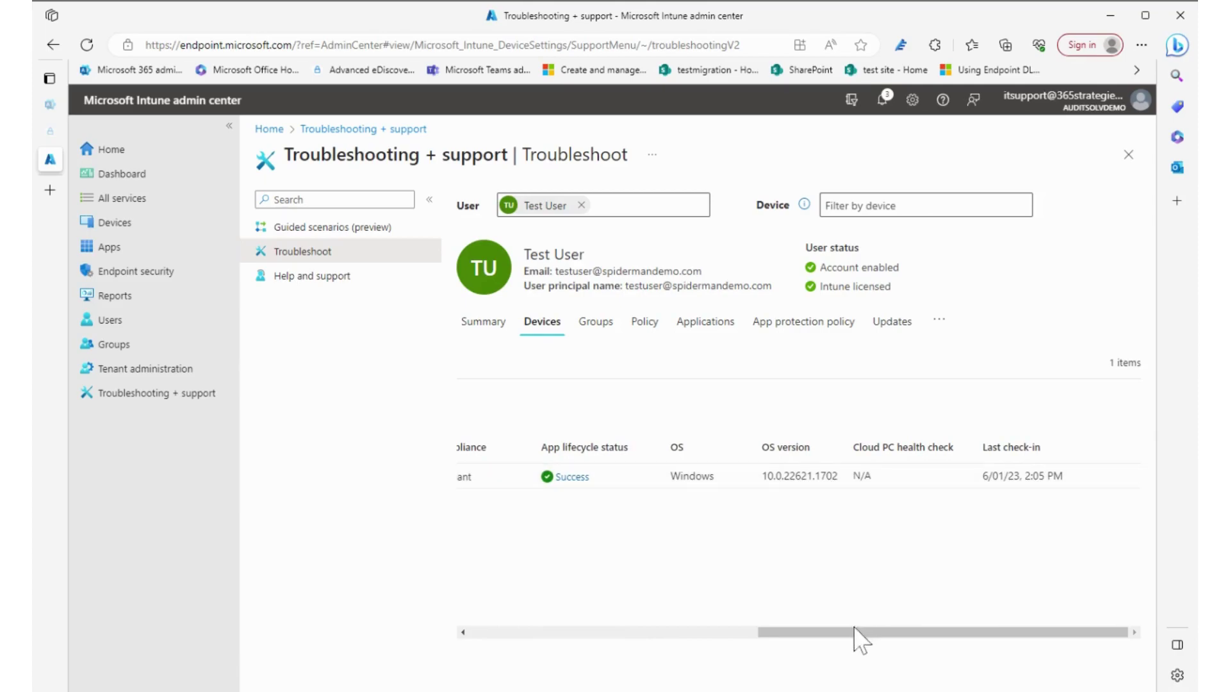
{"action": "left_click_drag", "start_coordinate": [859, 634], "coordinate": [508, 639]}
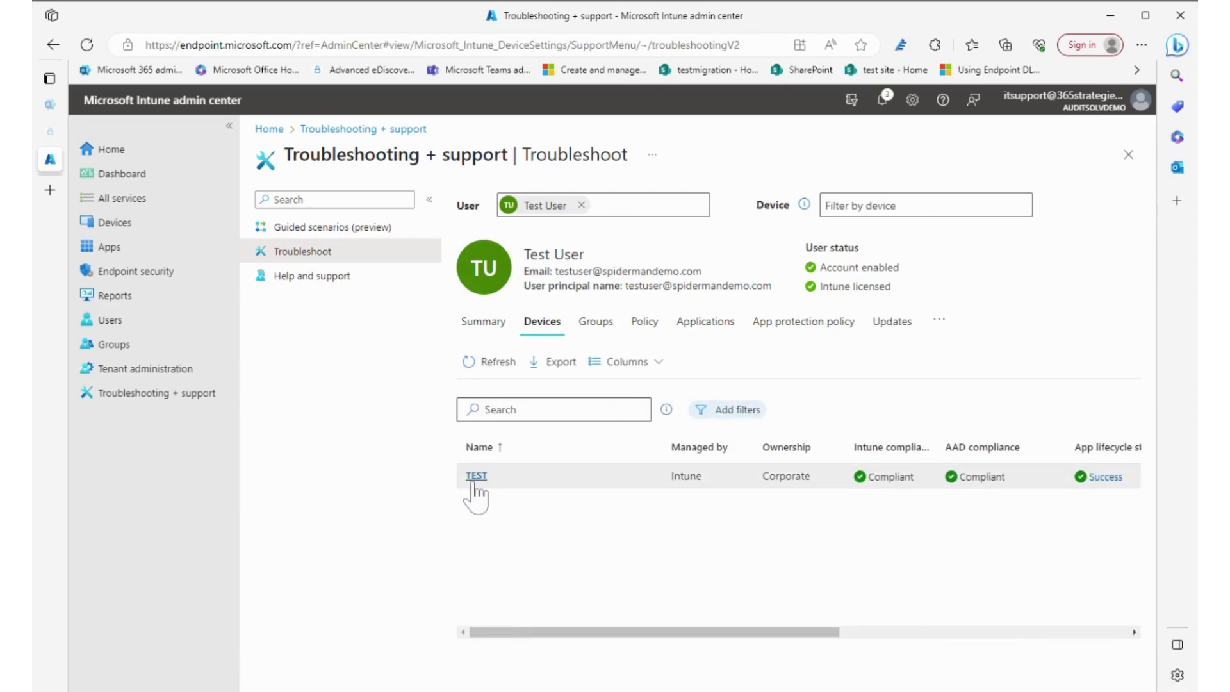
{"action": "left_click", "coordinate": [602, 326]}
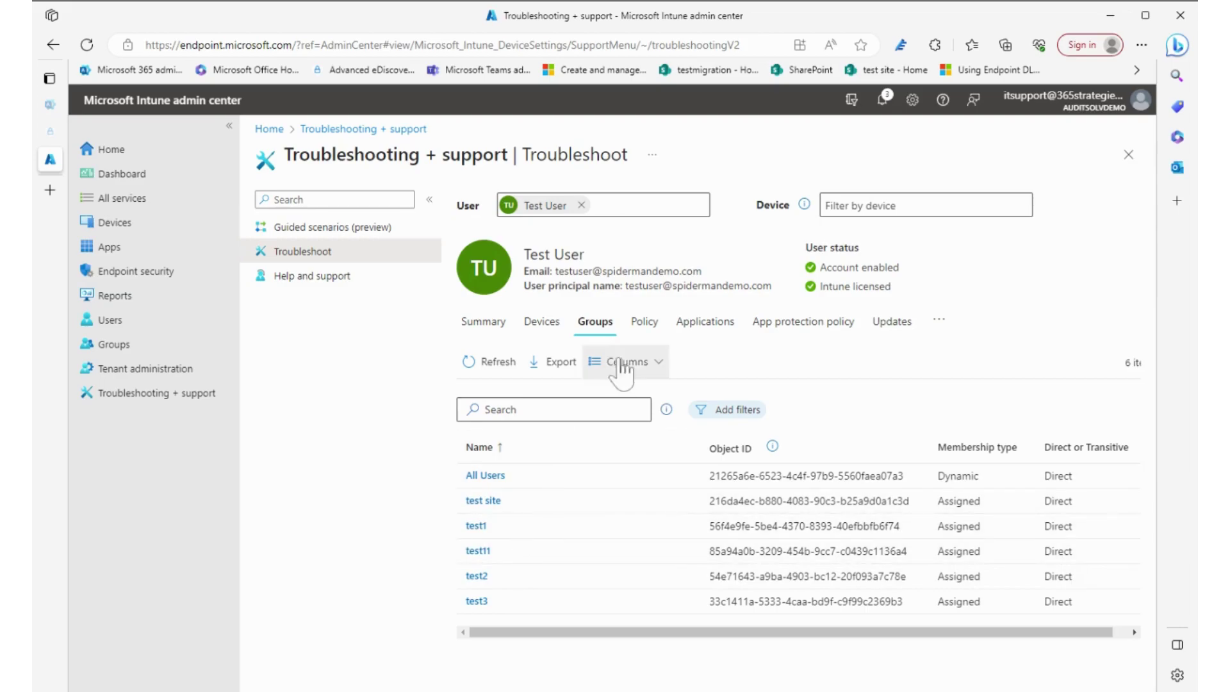
Step through the user's Policy, Applications, App protection, Updates and Diagnostics views, returning to Devices
{"action": "left_click", "coordinate": [643, 326]}
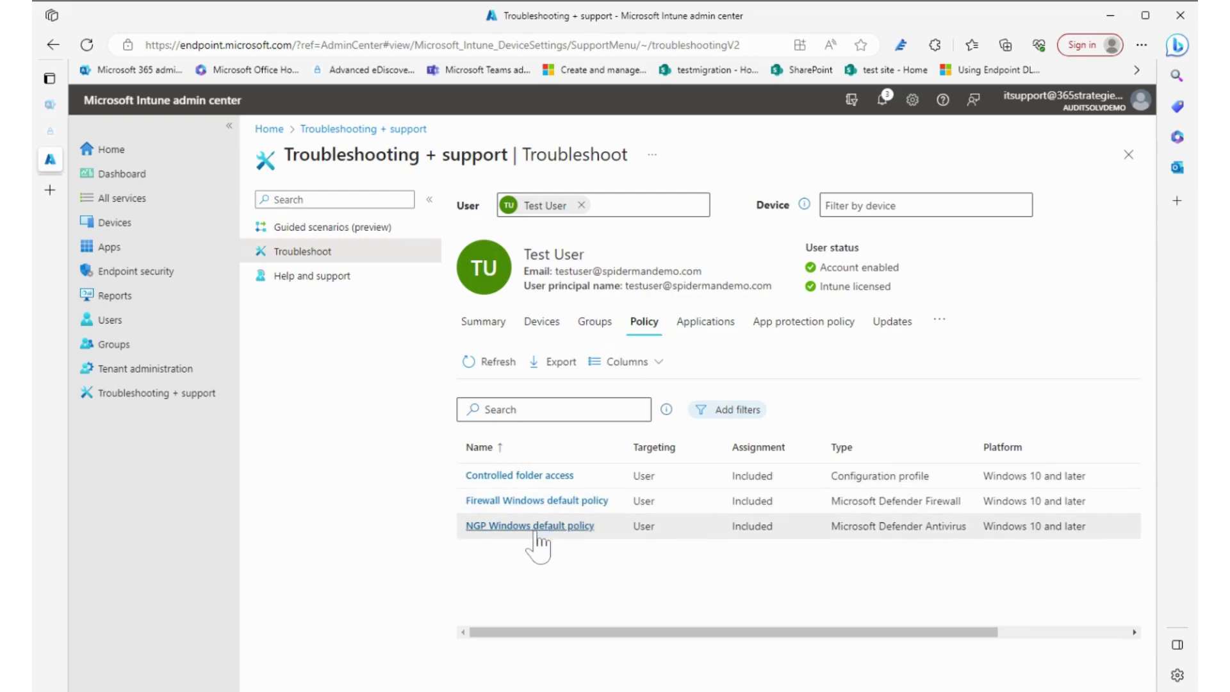
{"action": "left_click", "coordinate": [711, 325]}
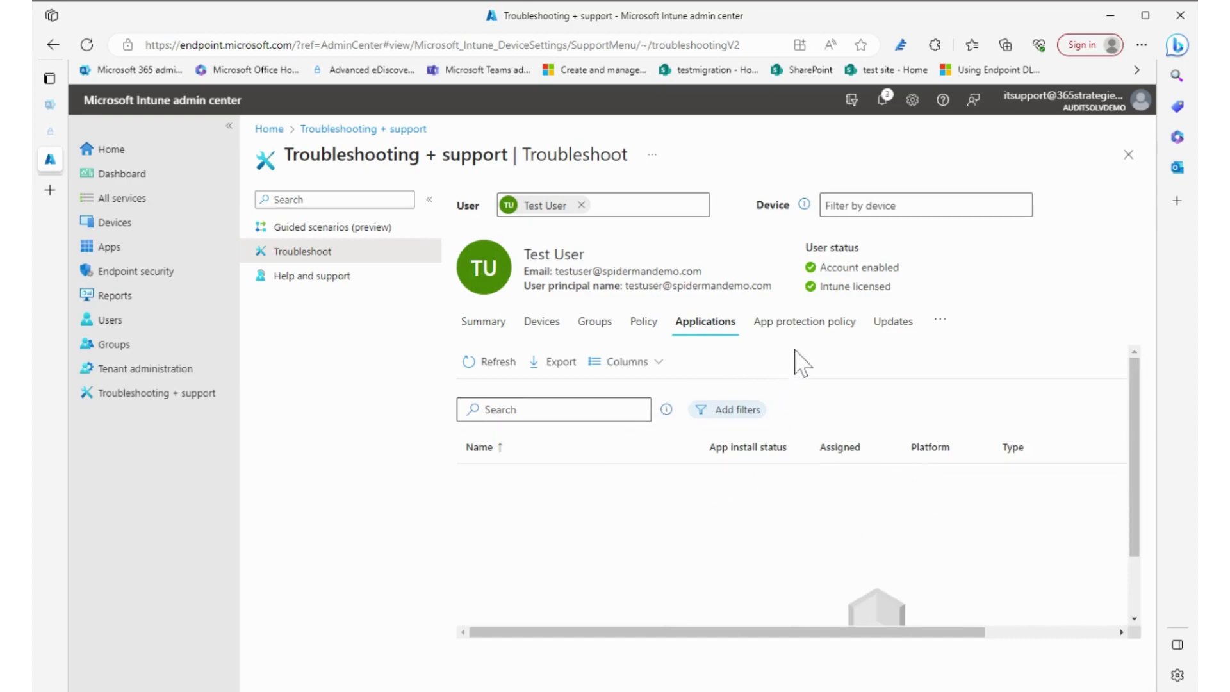
{"action": "left_click", "coordinate": [810, 332]}
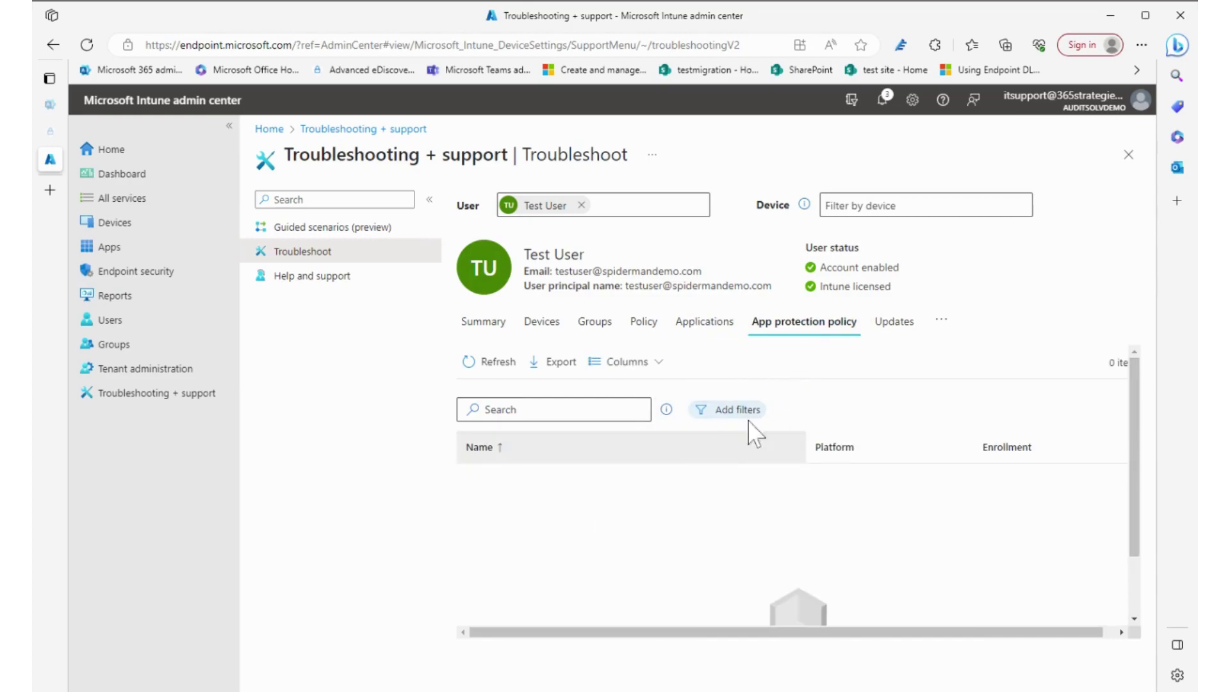
{"action": "left_click", "coordinate": [889, 327]}
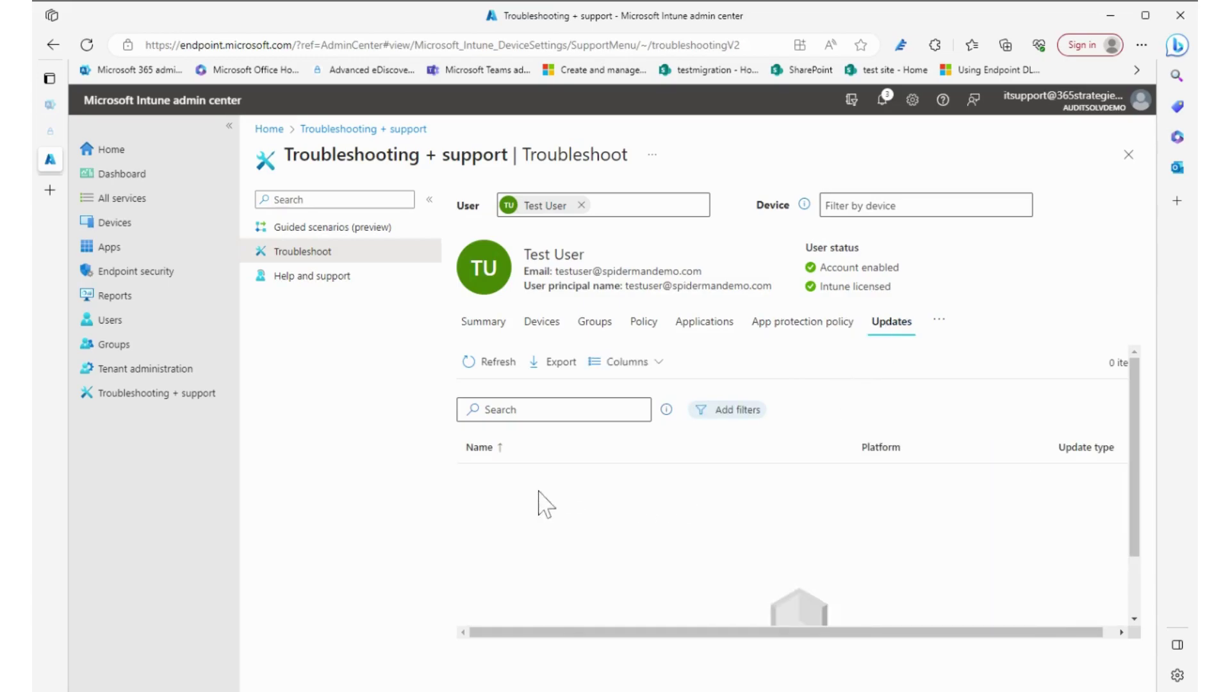
{"action": "left_click", "coordinate": [941, 321]}
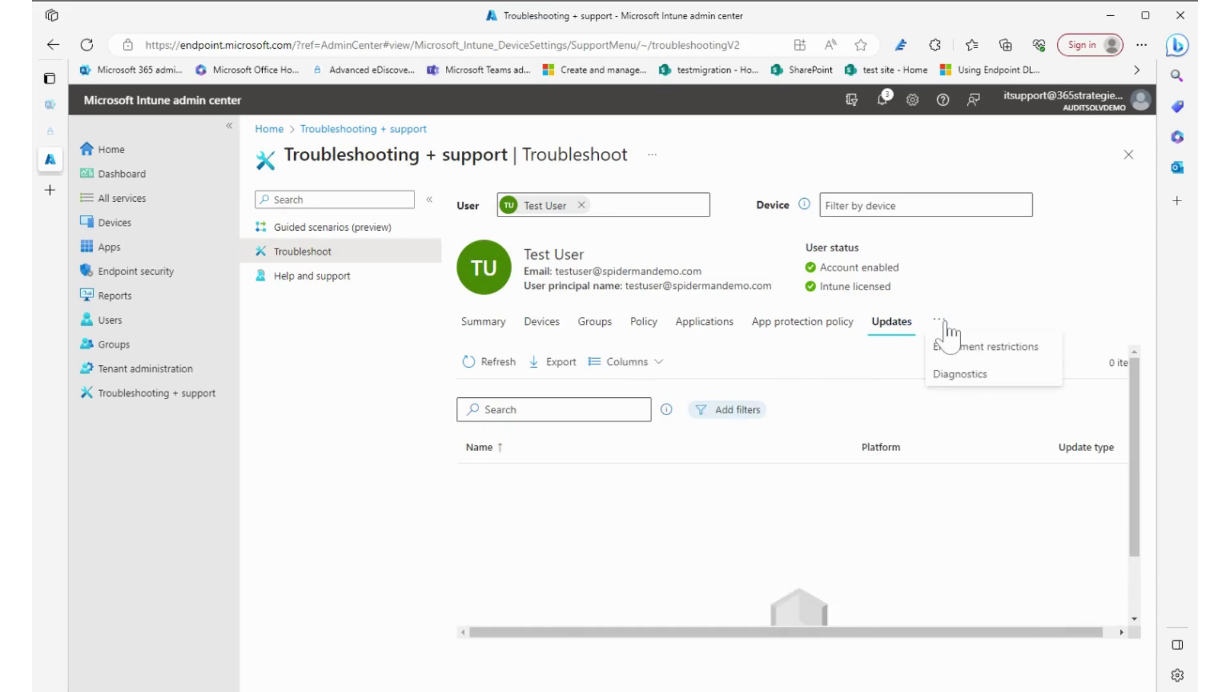
{"action": "left_click", "coordinate": [960, 375]}
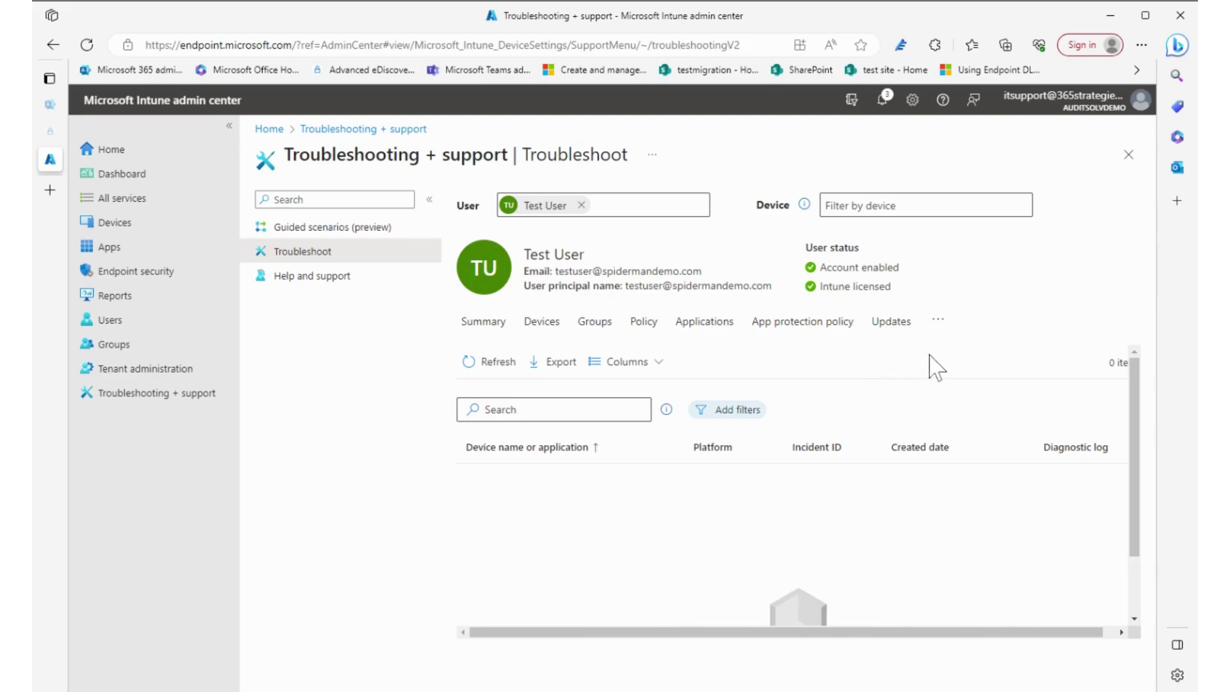
{"action": "left_click", "coordinate": [546, 325]}
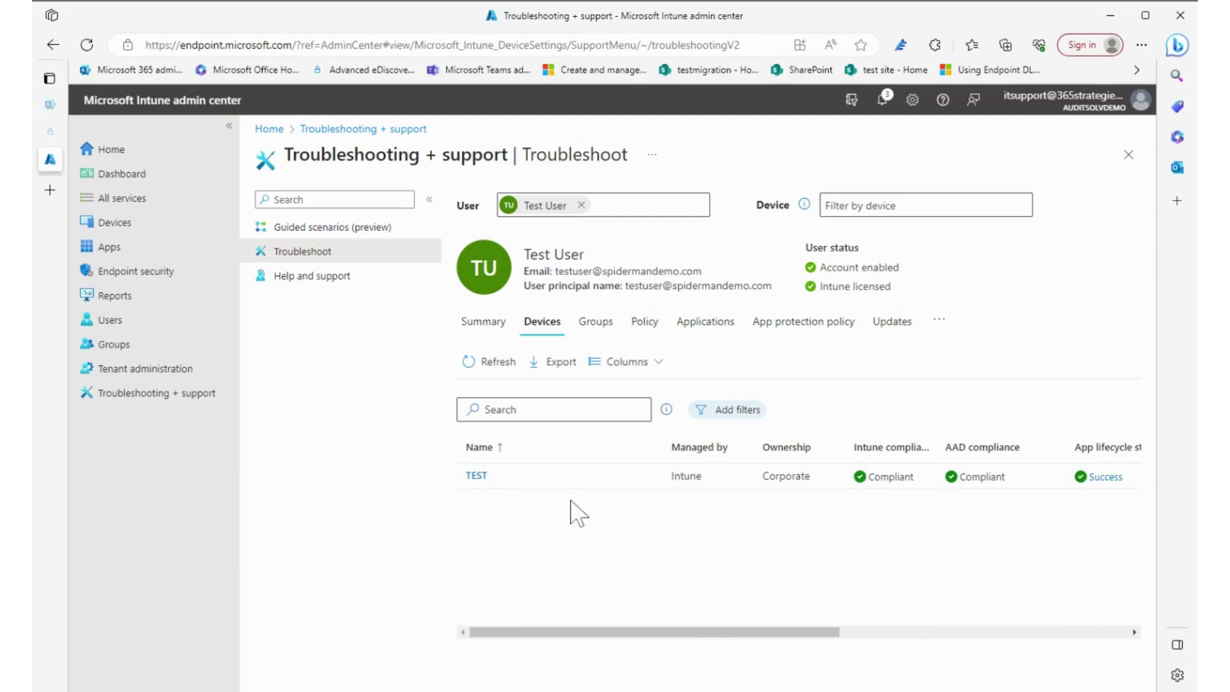
Open the TEST device's overview, reveal its extra remote actions, and show its Hardware page
{"action": "left_click", "coordinate": [475, 475]}
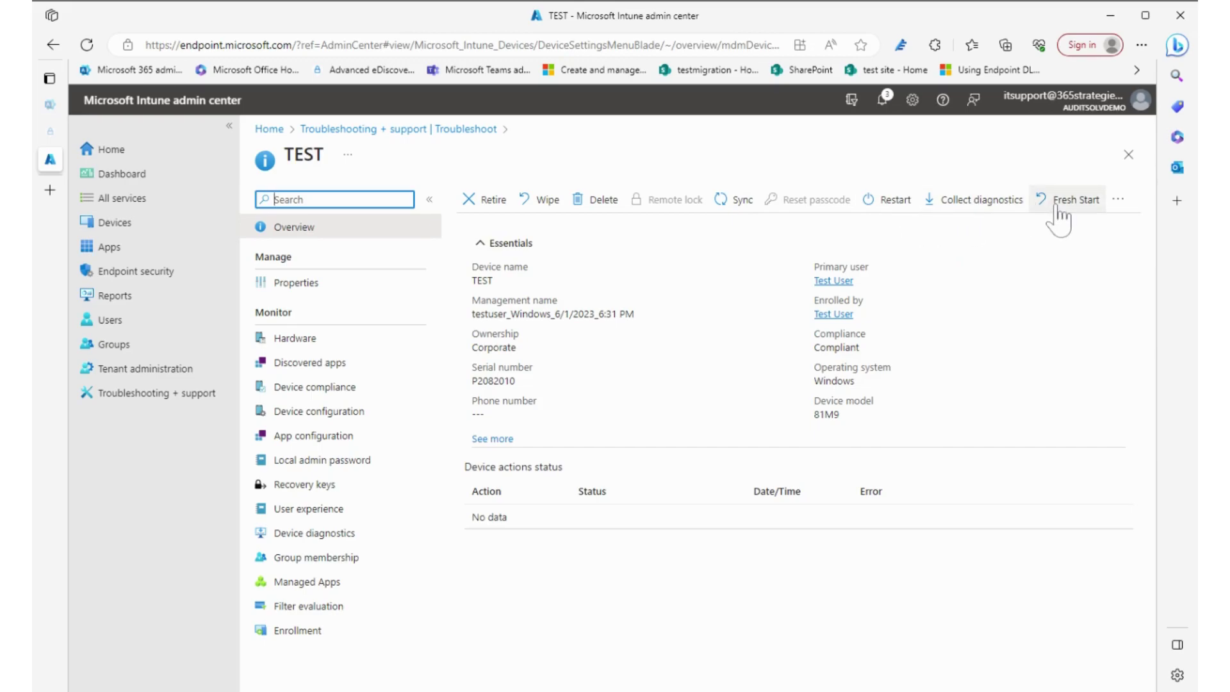
{"action": "left_click", "coordinate": [1117, 200]}
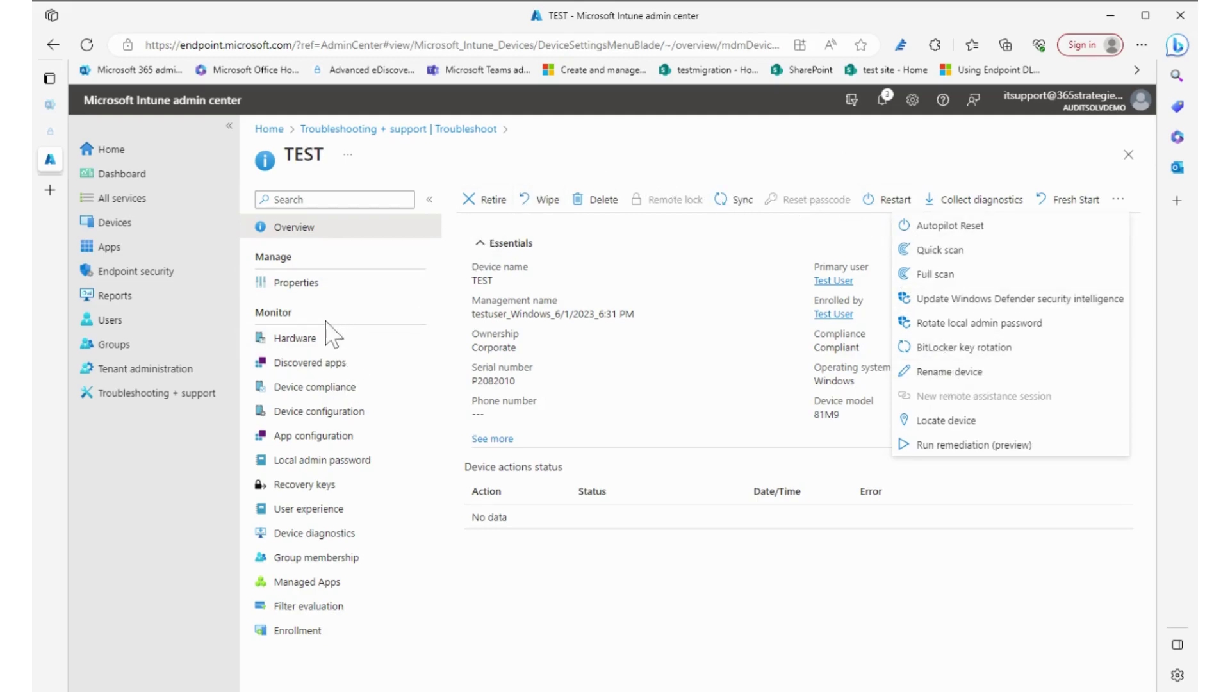
{"action": "left_click", "coordinate": [305, 339]}
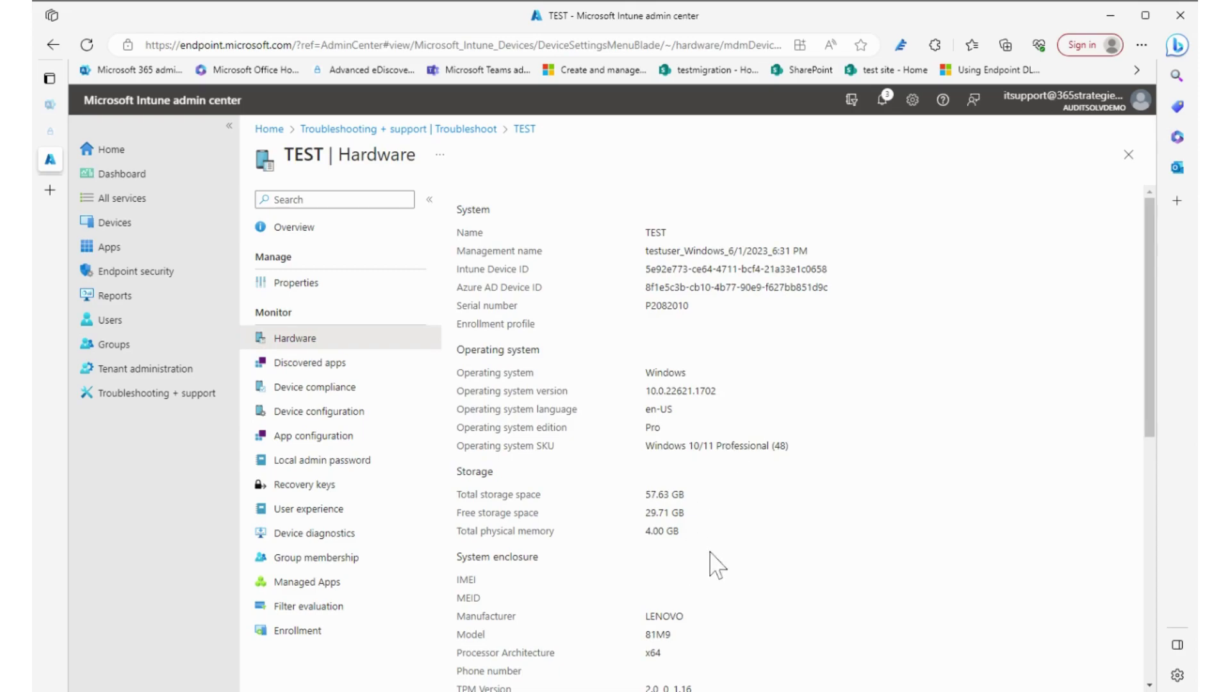
Scroll through the TEST device's hardware details
{"action": "scroll", "coordinate": [708, 586], "scroll_direction": "down", "scroll_amount": 5}
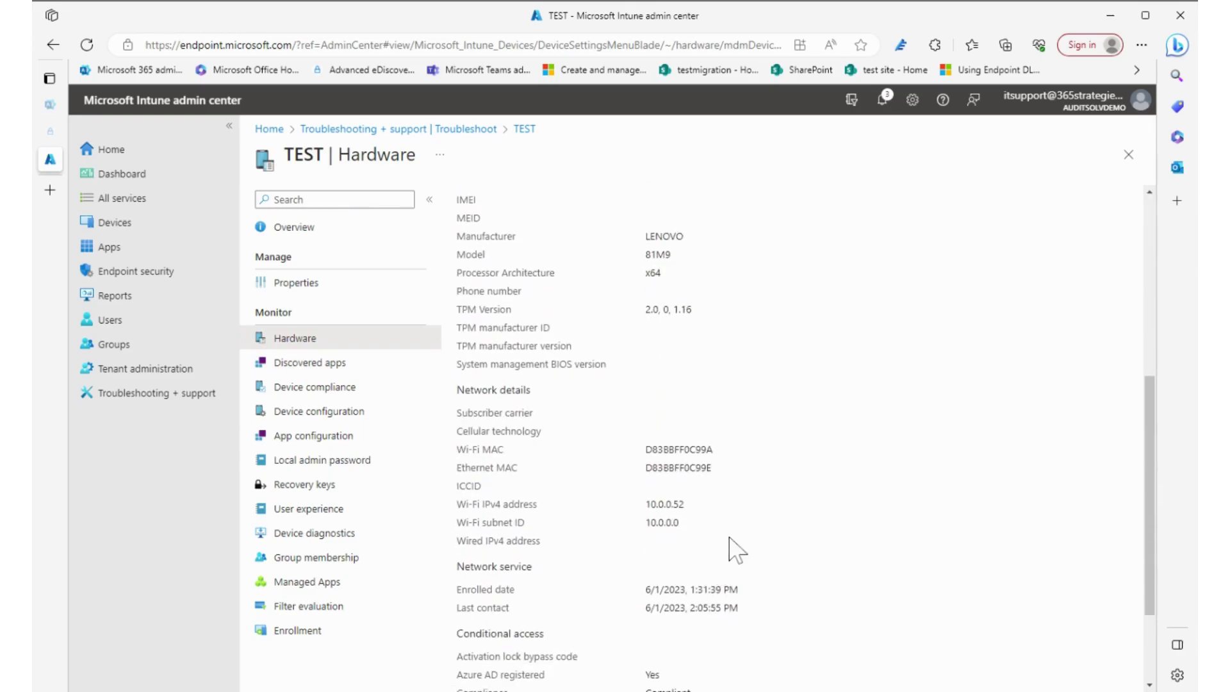
{"action": "scroll", "coordinate": [736, 549], "scroll_direction": "down", "scroll_amount": 1}
{"action": "scroll", "coordinate": [673, 435], "scroll_direction": "down", "scroll_amount": 1}
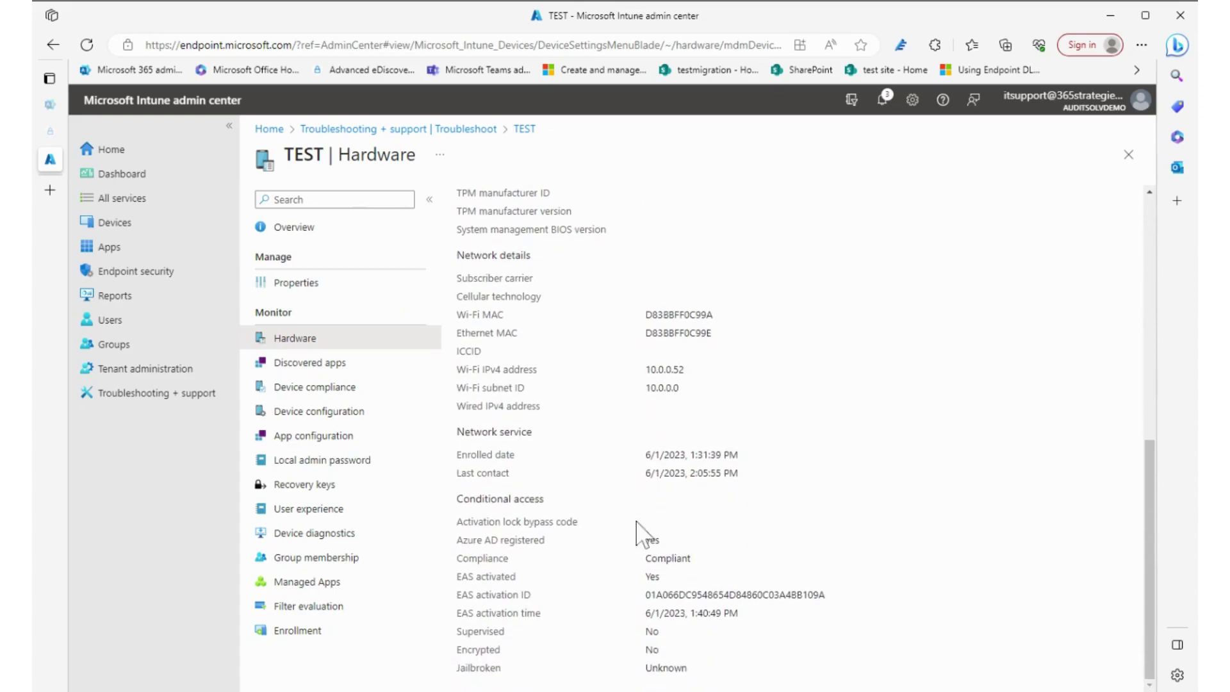
Browse TEST's 58 discovered apps, then view its Default Device Compliance Policy in Error
{"action": "left_click", "coordinate": [321, 363]}
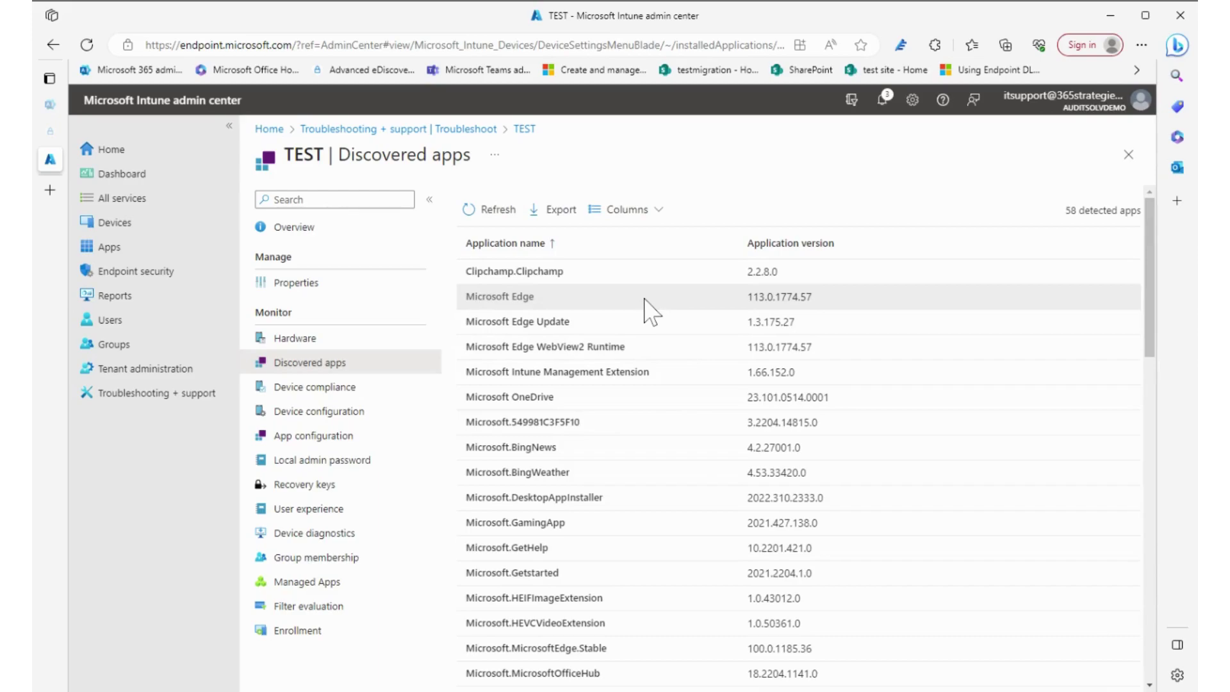
{"action": "scroll", "coordinate": [589, 420], "scroll_direction": "down", "scroll_amount": 6}
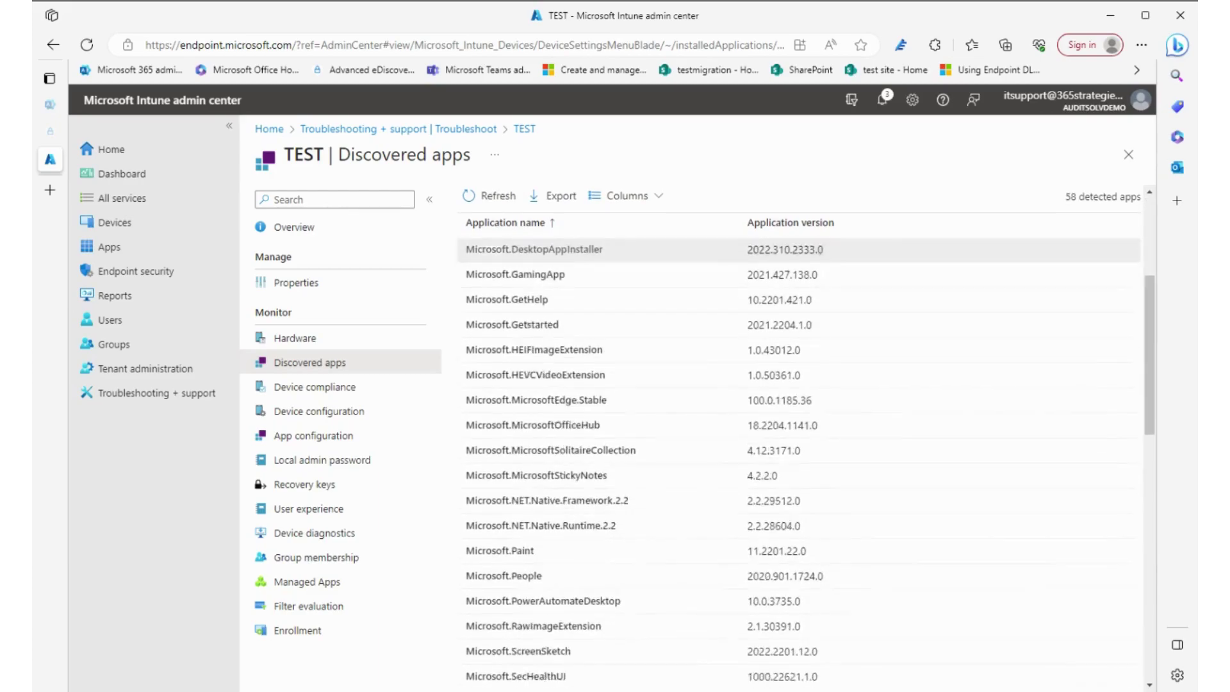
{"action": "scroll", "coordinate": [590, 490], "scroll_direction": "down", "scroll_amount": 4}
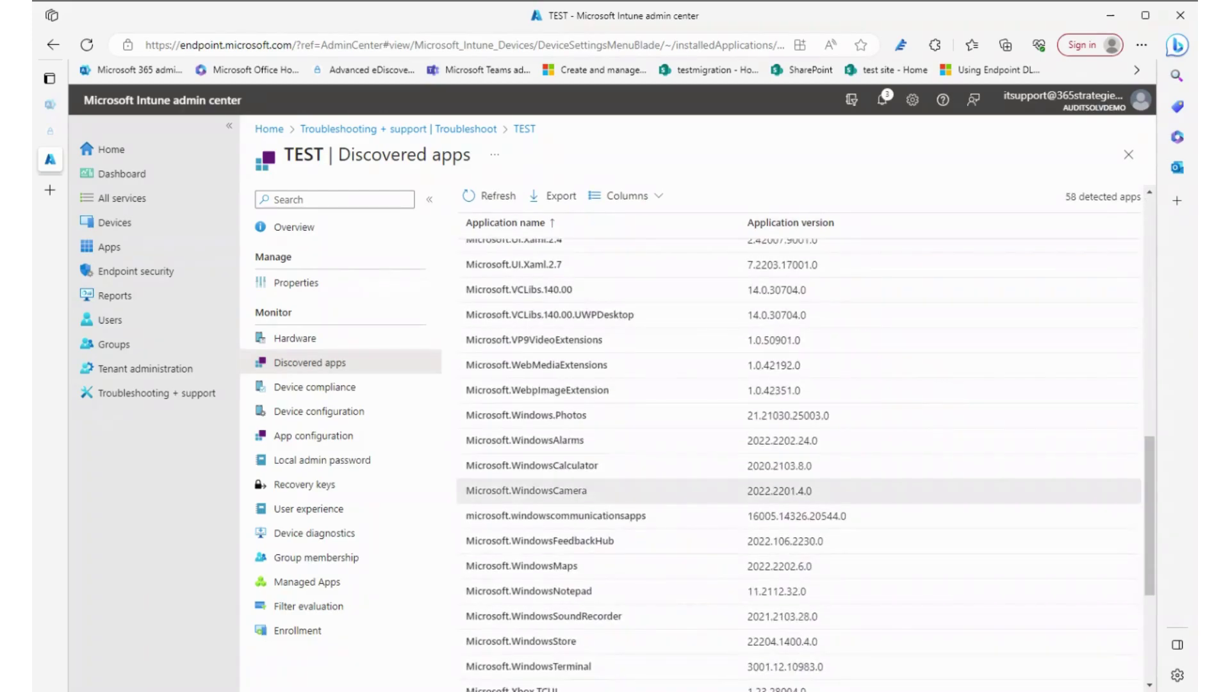
{"action": "scroll", "coordinate": [583, 506], "scroll_direction": "down", "scroll_amount": 2}
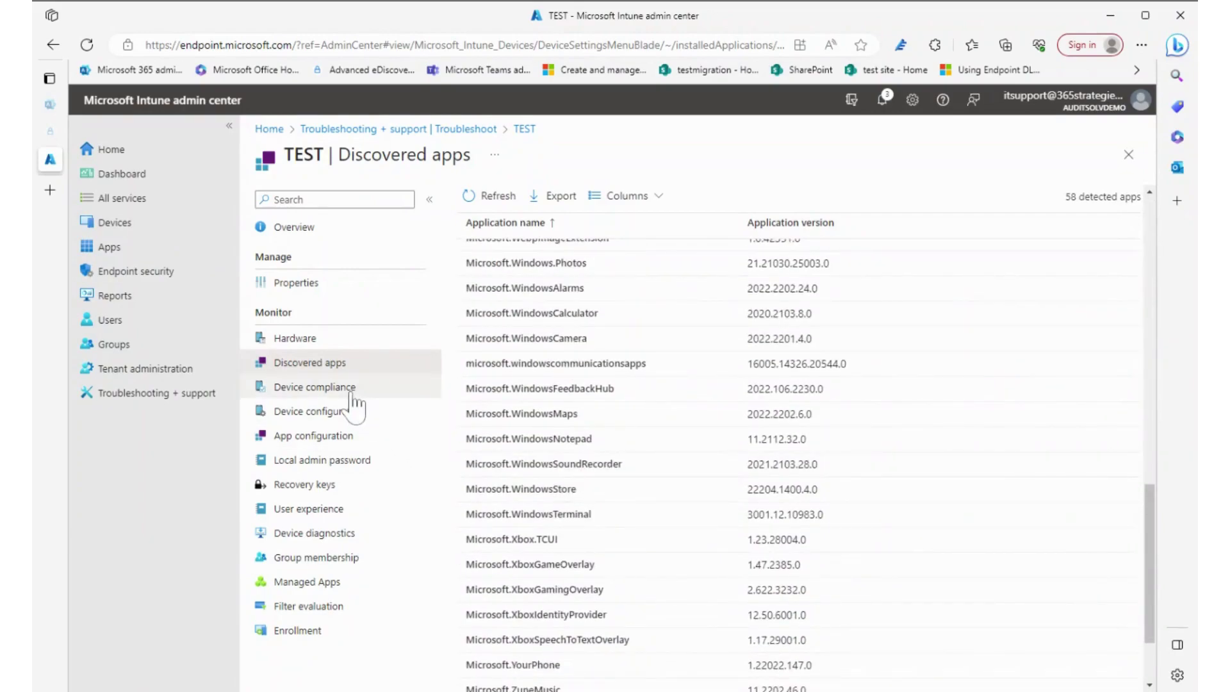
{"action": "left_click", "coordinate": [351, 389]}
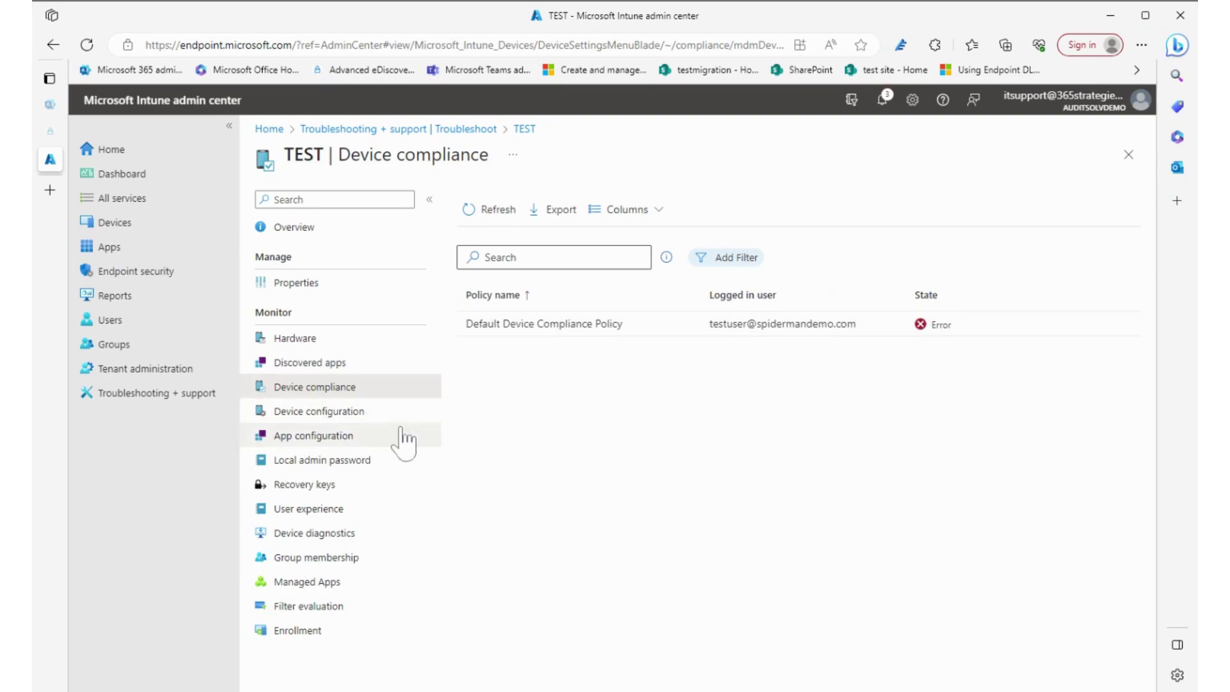
Check TEST's device configuration, app configuration, local admin password, recovery keys and User experience pages
{"action": "left_click", "coordinate": [342, 417]}
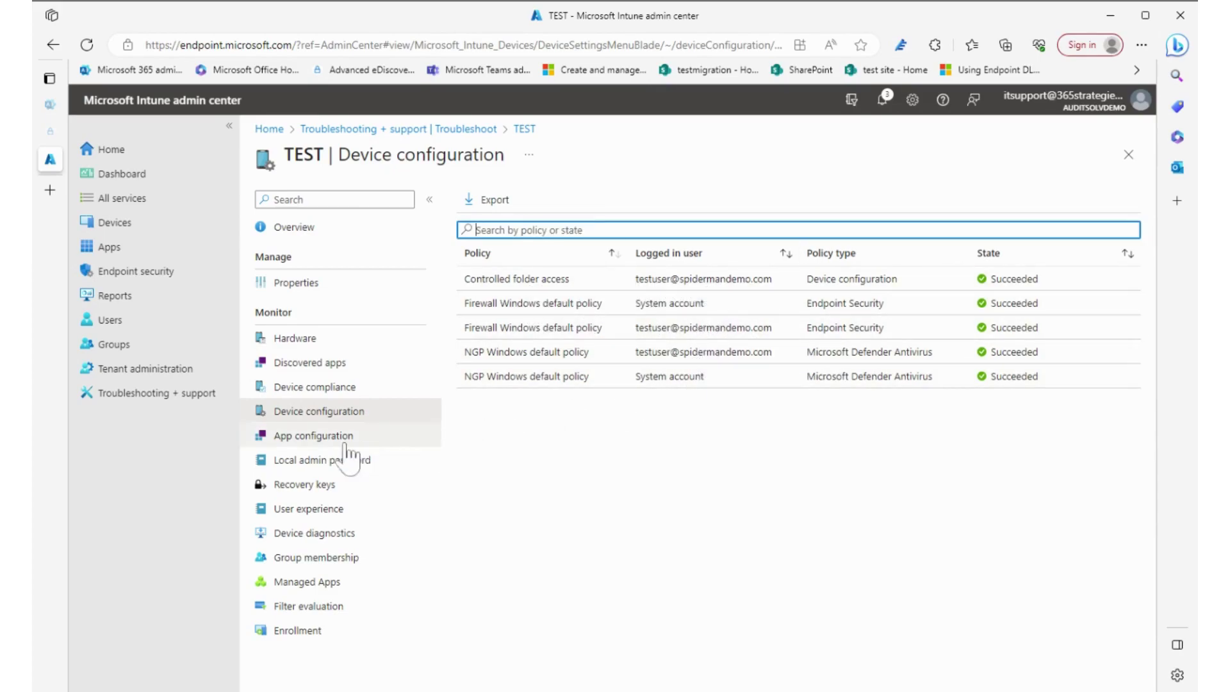
{"action": "left_click", "coordinate": [327, 447]}
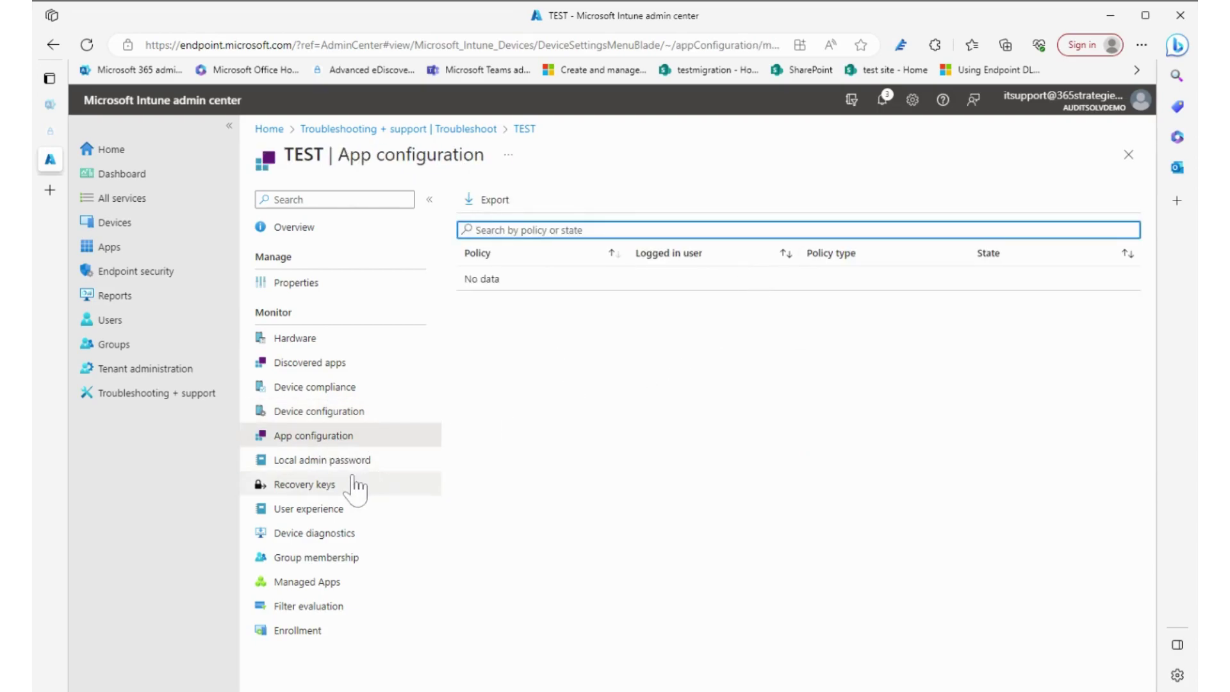
{"action": "left_click", "coordinate": [331, 469]}
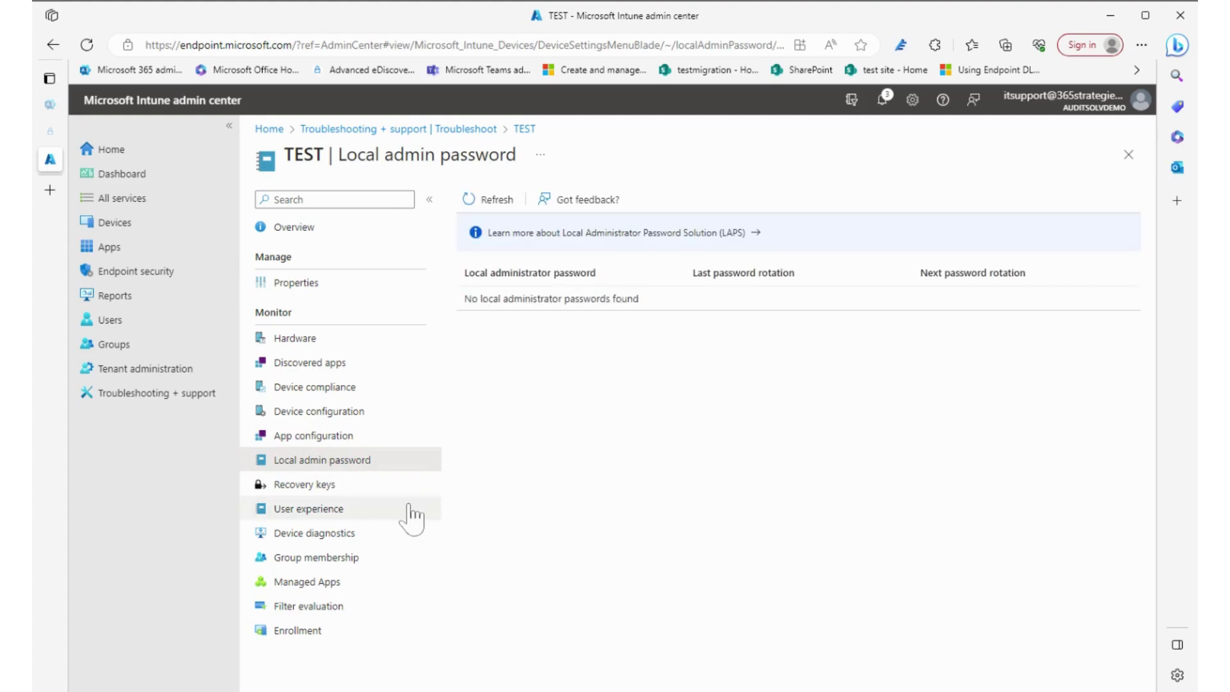
{"action": "left_click", "coordinate": [328, 486]}
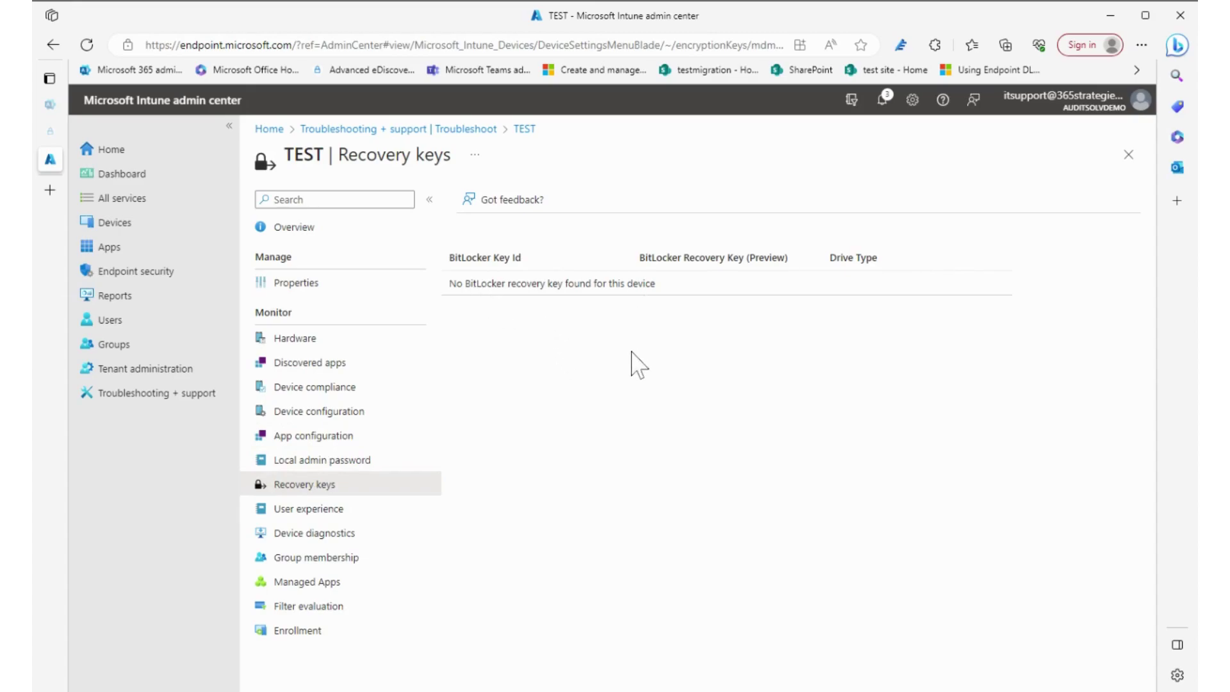
{"action": "left_click", "coordinate": [322, 509]}
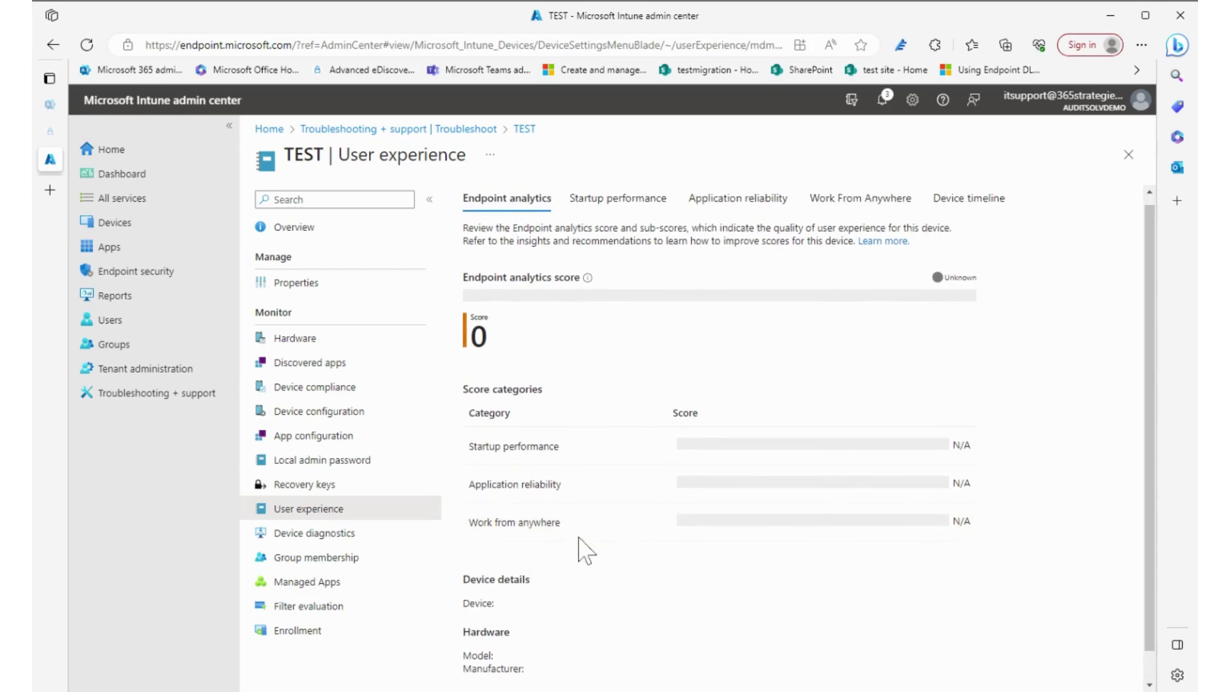
View TEST's Startup performance, Application reliability, Work From Anywhere and Device timeline reports, then Device diagnostics
{"action": "left_click", "coordinate": [637, 216]}
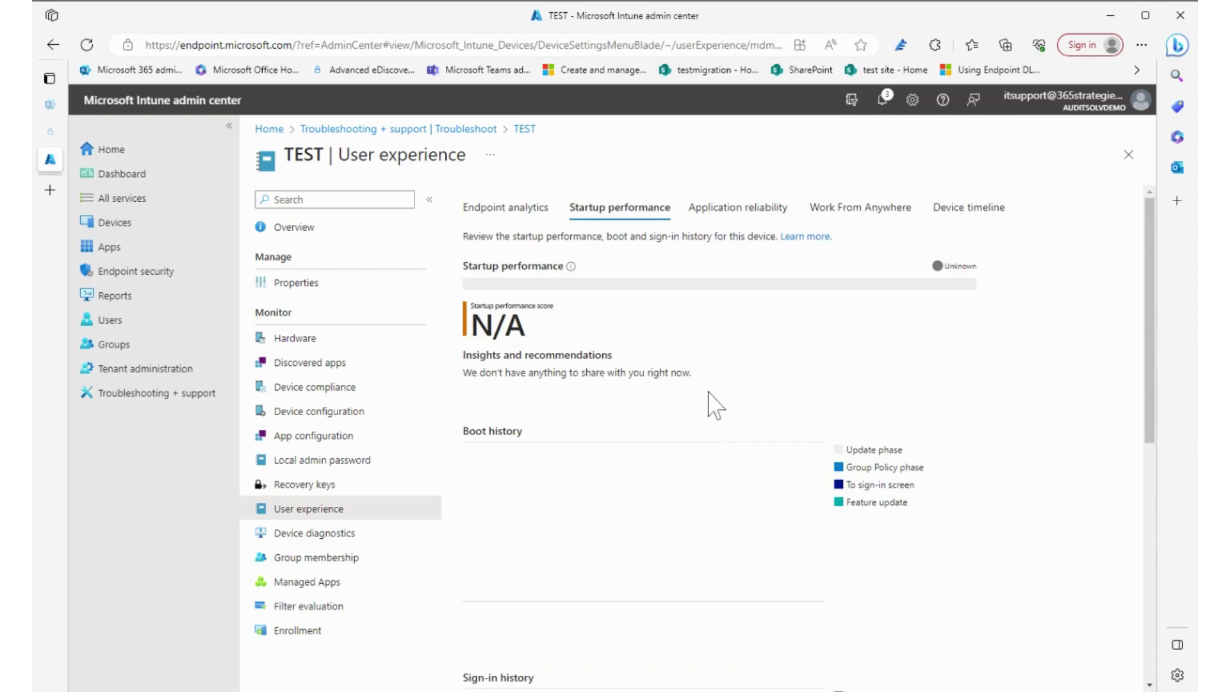
{"action": "left_click", "coordinate": [747, 214]}
{"action": "left_click", "coordinate": [860, 218]}
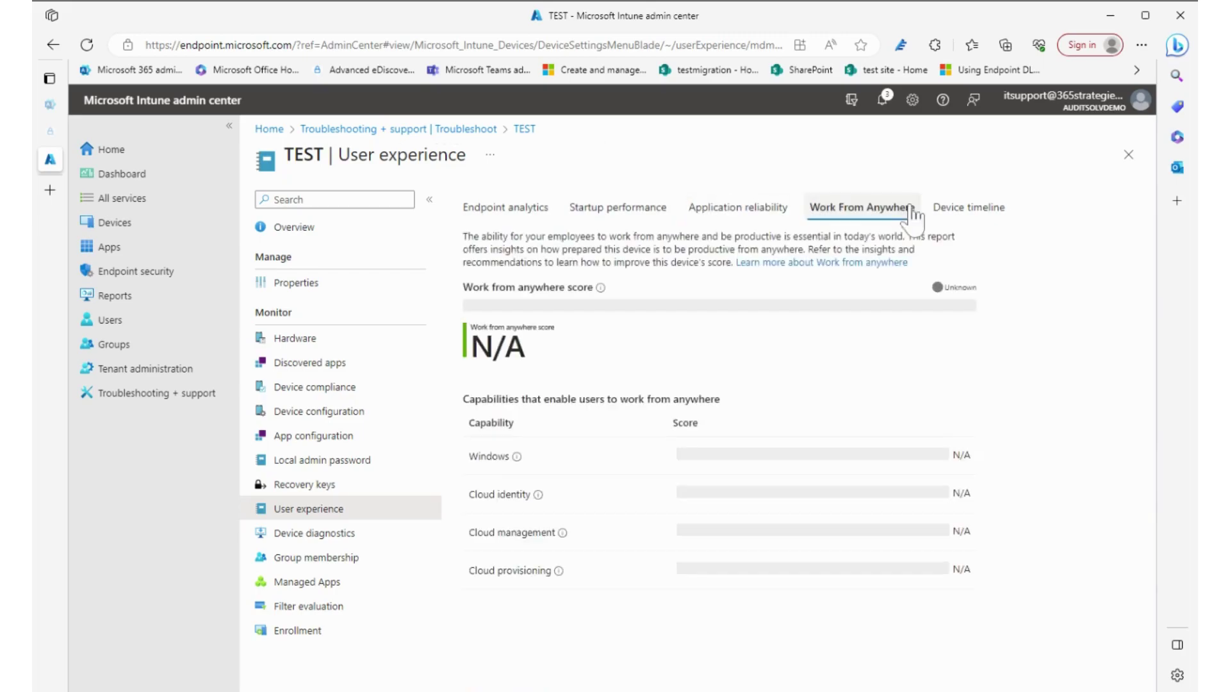
{"action": "left_click", "coordinate": [960, 212]}
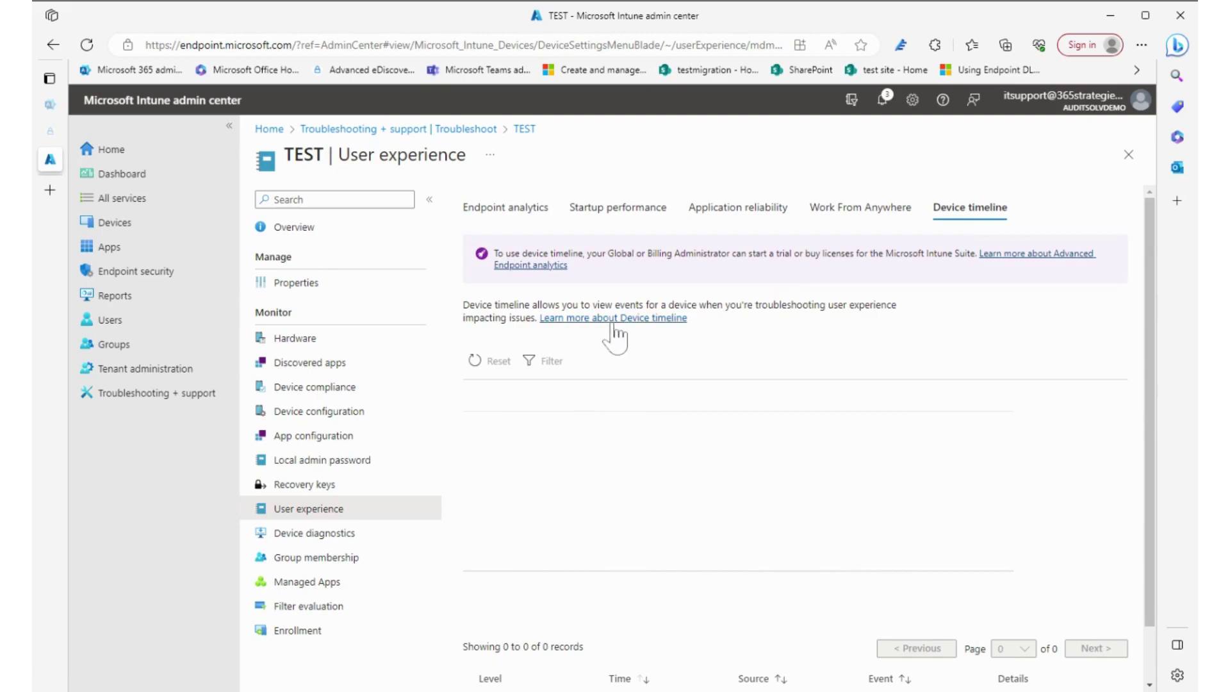
{"action": "left_click", "coordinate": [346, 535]}
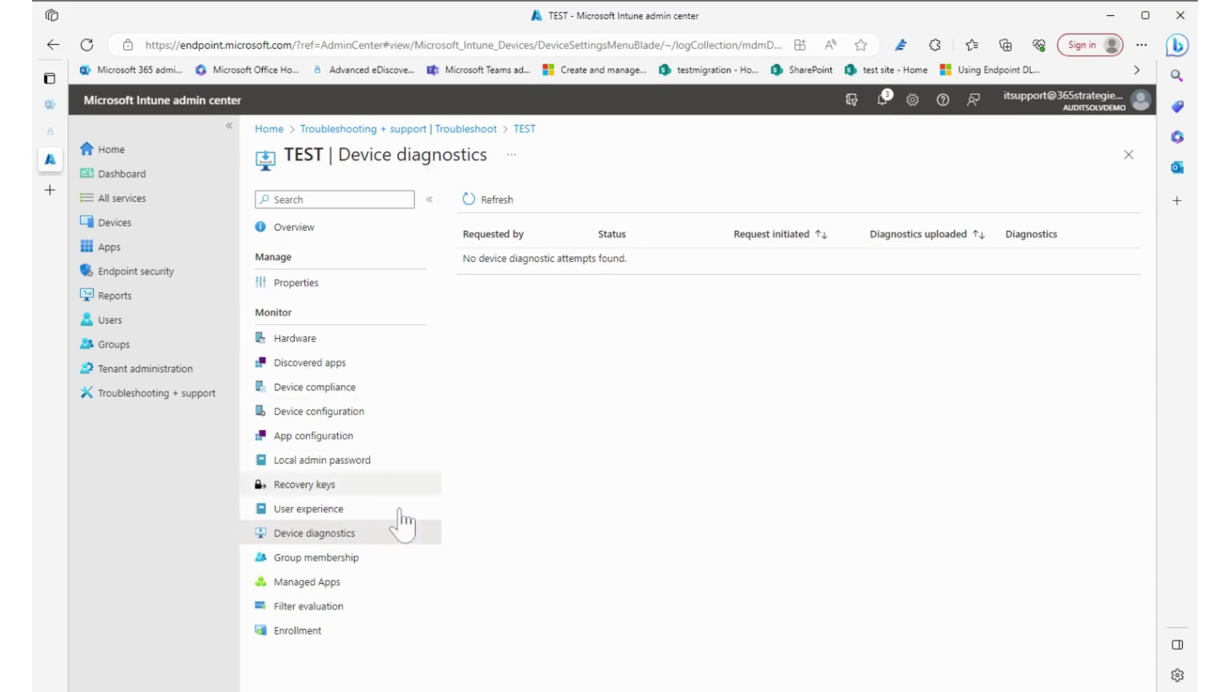
View TEST's Group membership, Managed Apps and the empty Filter evaluation page
{"action": "left_click", "coordinate": [350, 560]}
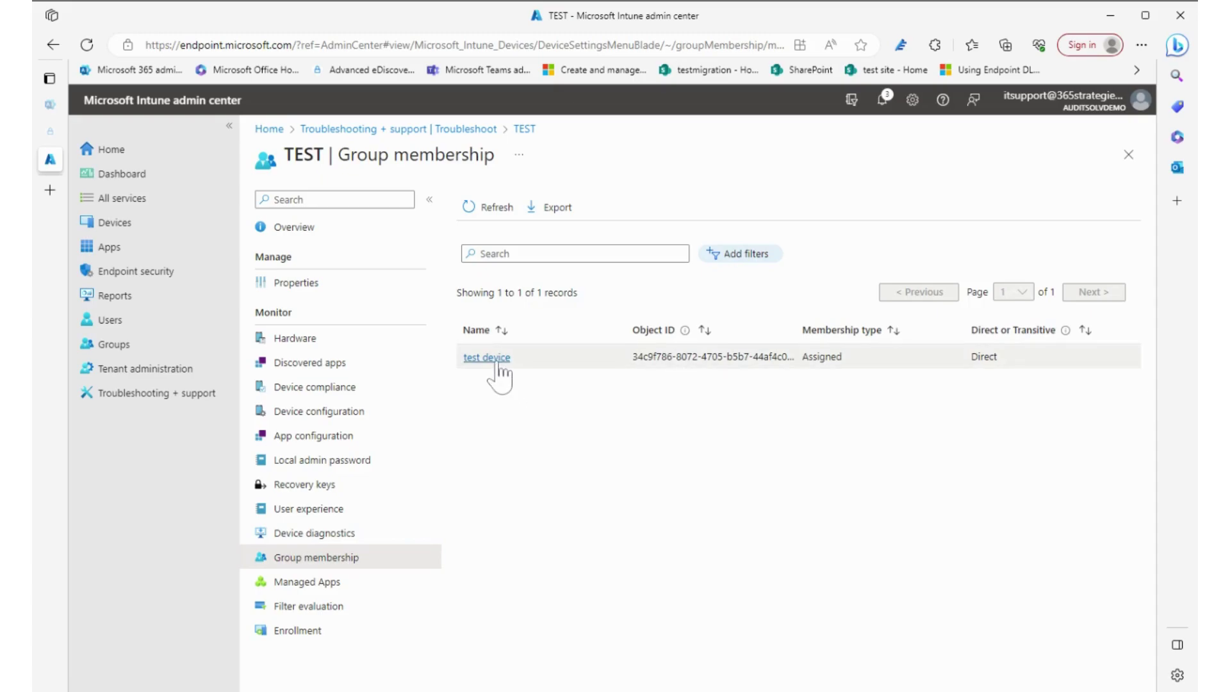
{"action": "left_click", "coordinate": [325, 588]}
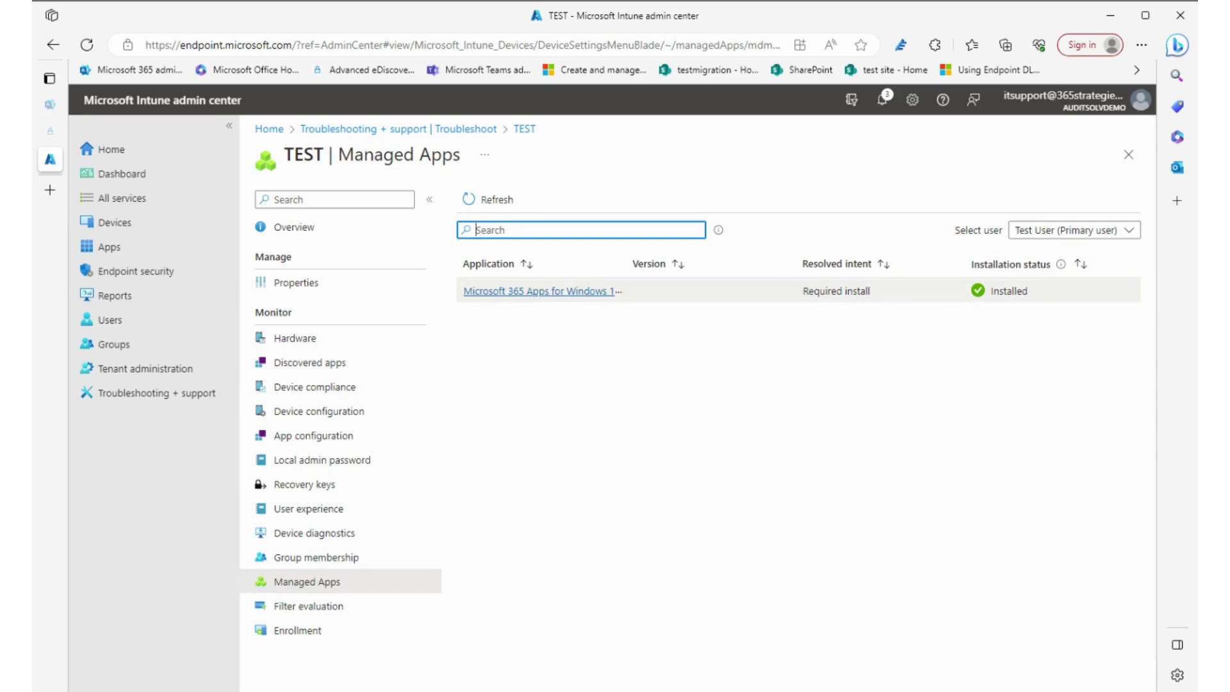
{"action": "left_click", "coordinate": [334, 606]}
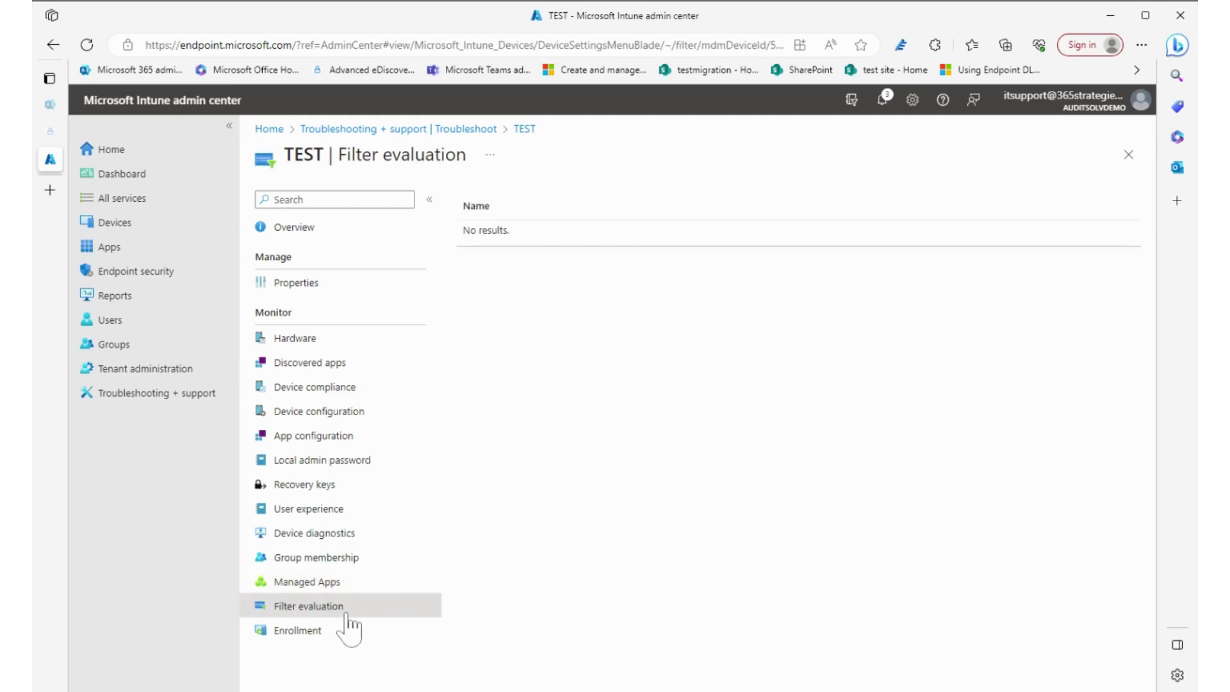
Show TEST's Enrollment page with both Default profiles Succeeded, scrolling to the remaining columns
{"action": "left_click", "coordinate": [313, 634]}
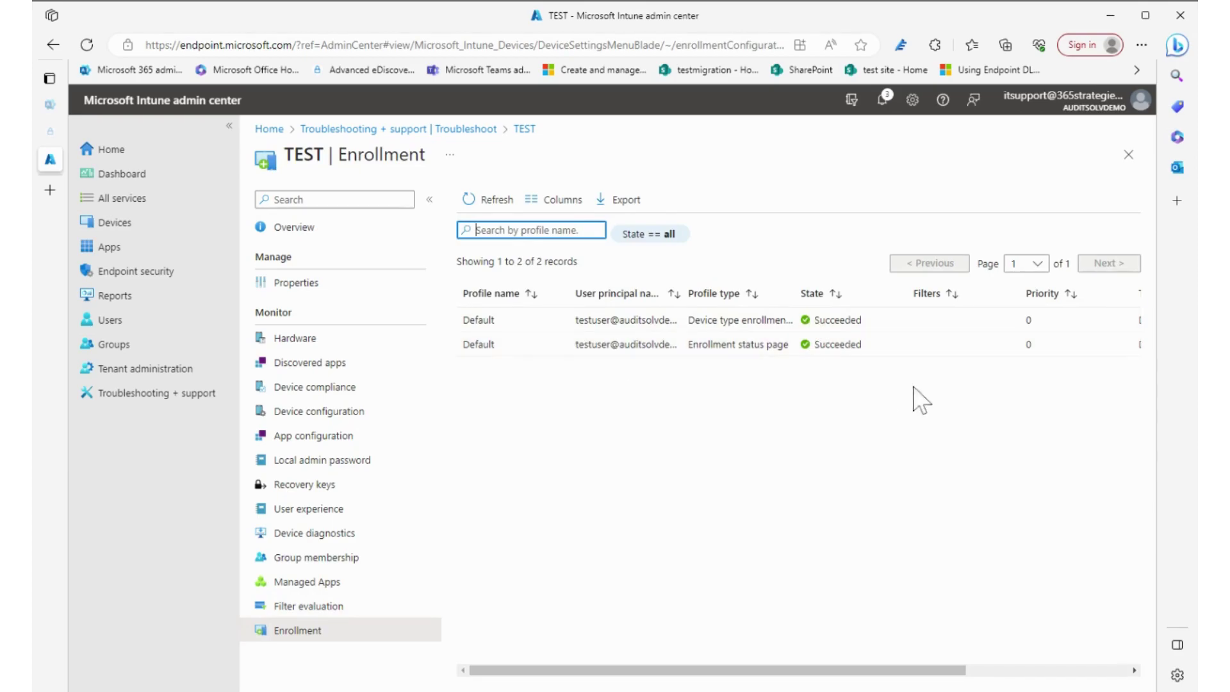
{"action": "left_click_drag", "start_coordinate": [799, 673], "coordinate": [769, 678]}
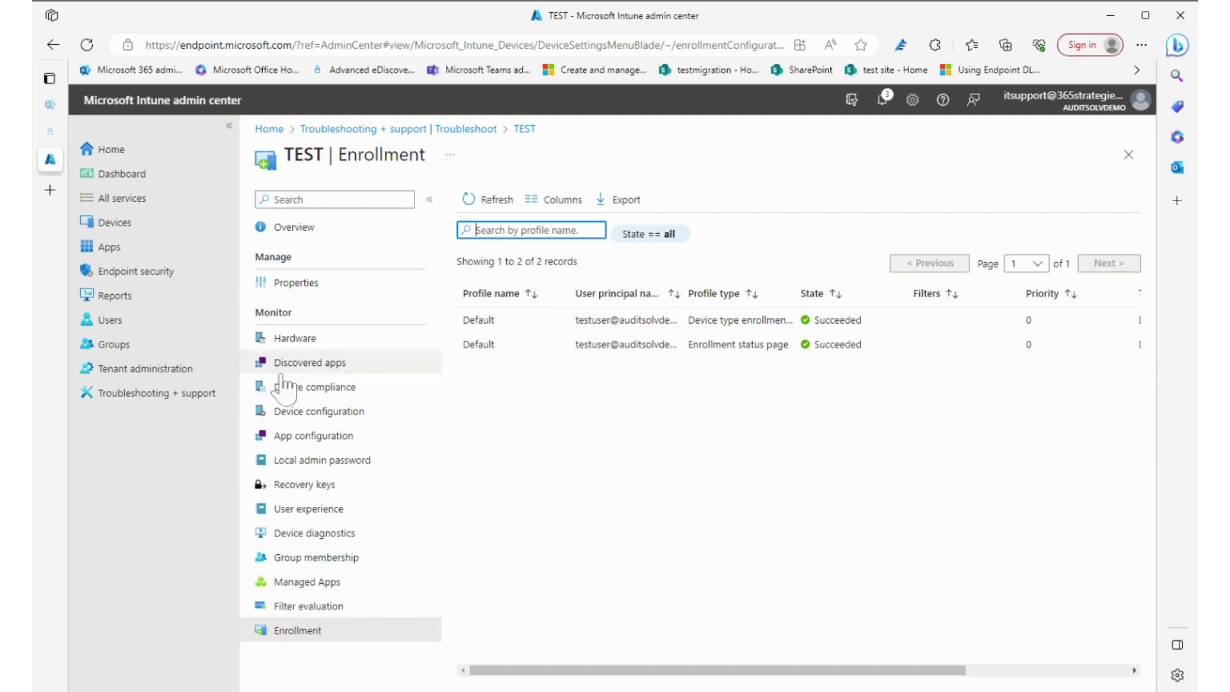
Return to the Troubleshoot overview and open the Help and support page
{"action": "left_click", "coordinate": [410, 130]}
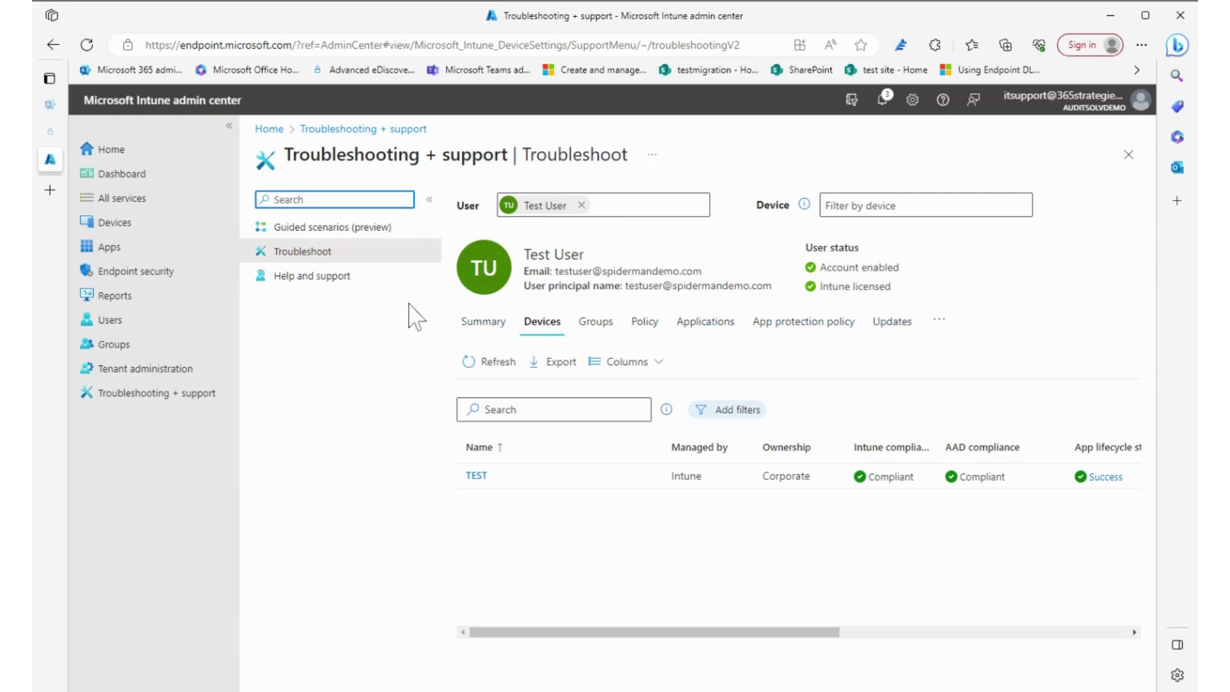
{"action": "left_click", "coordinate": [327, 278]}
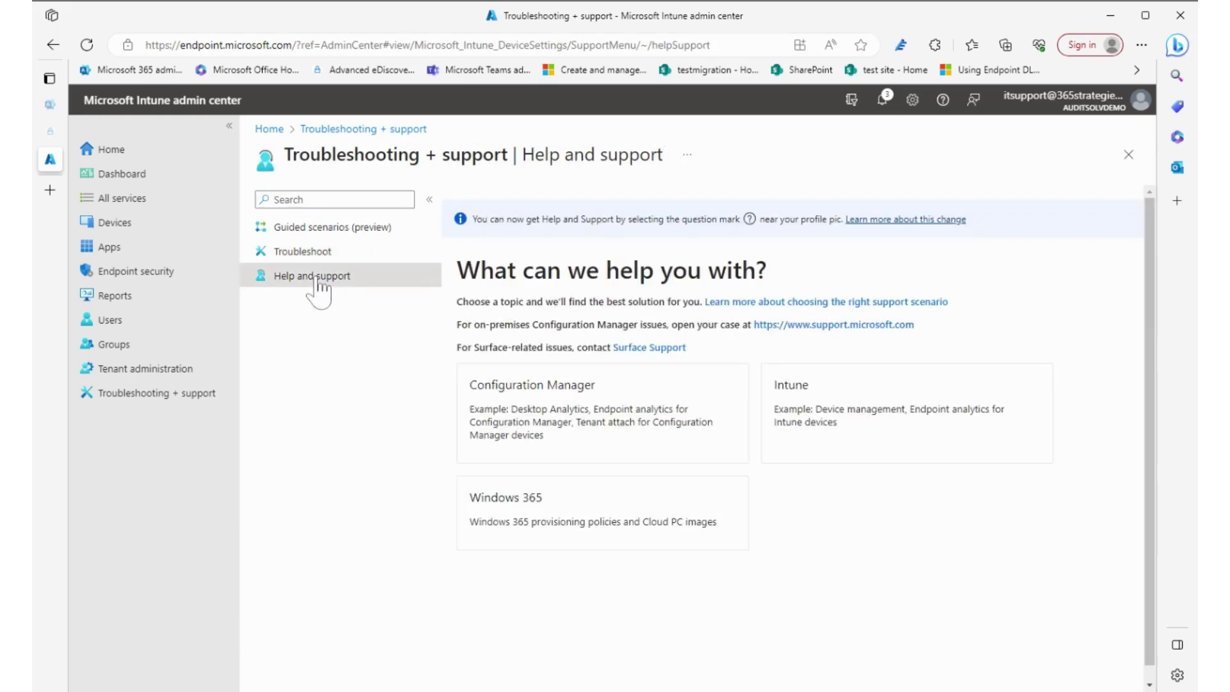